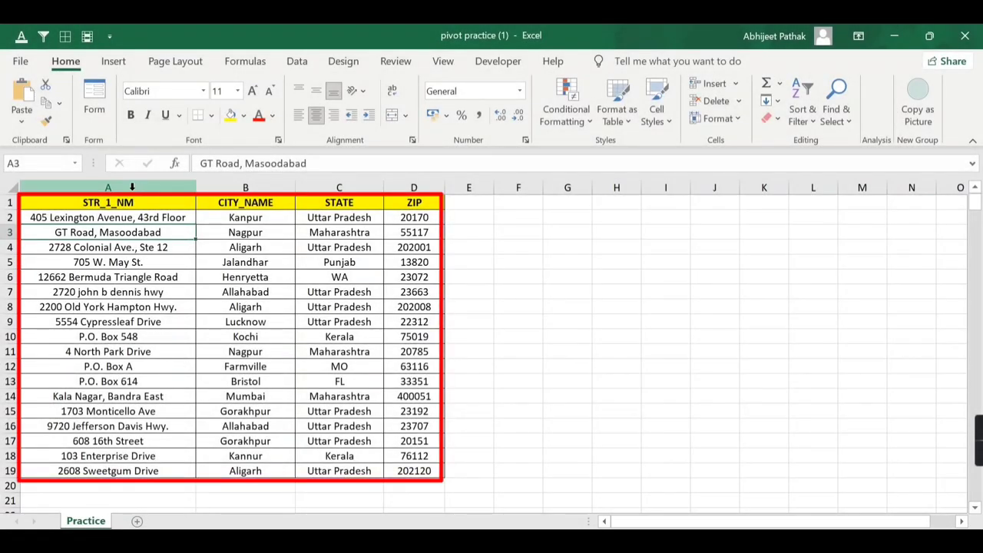
Select the STR_1_NM, CITY_NAME, STATE and ZIP columns, then the table range A1:D19.
{"action": "left_click", "coordinate": [132, 187]}
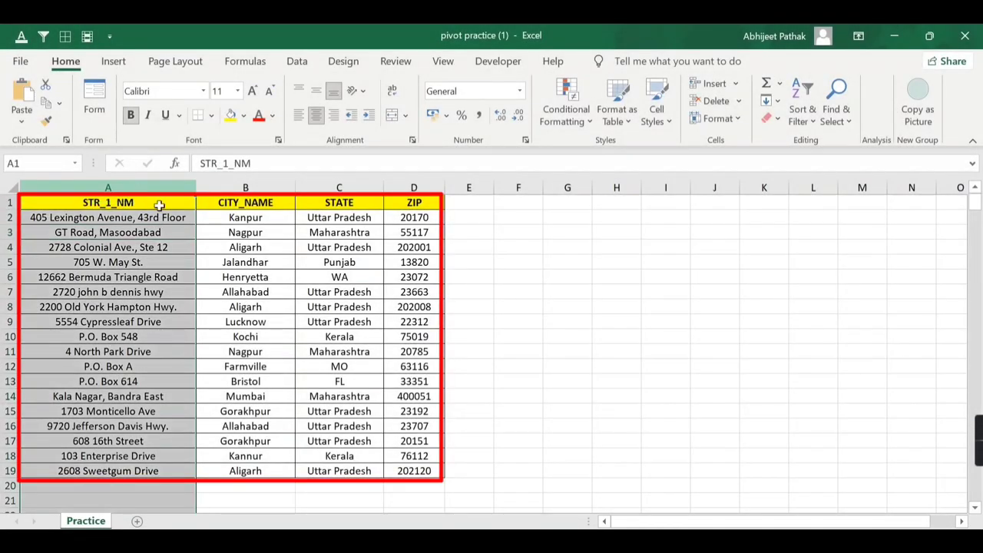
{"action": "left_click", "coordinate": [245, 187]}
{"action": "left_click", "coordinate": [338, 186]}
{"action": "left_click", "coordinate": [415, 187]}
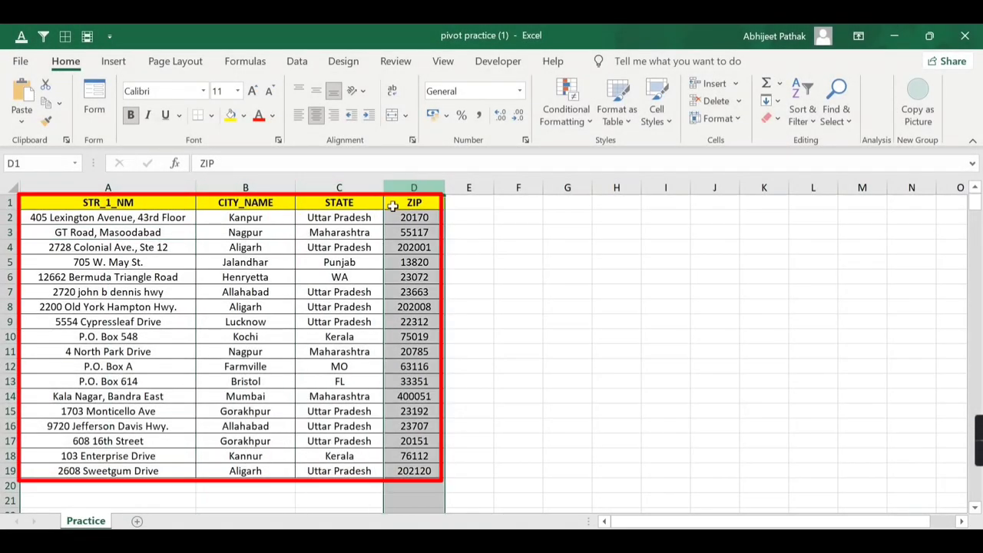
{"action": "left_click_drag", "start_coordinate": [132, 187], "coordinate": [422, 202]}
{"action": "left_click_drag", "start_coordinate": [146, 202], "coordinate": [405, 482]}
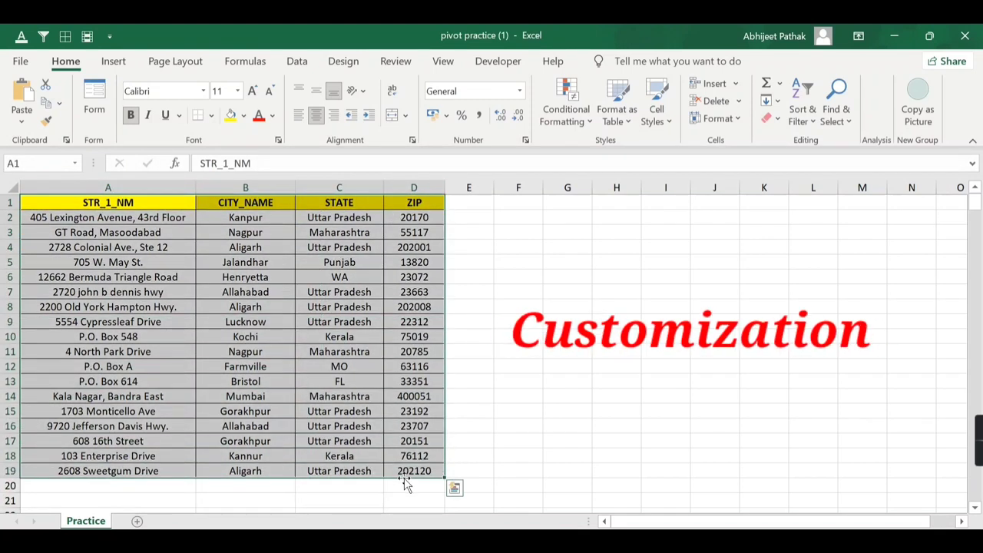
Select the ZIP, STR_1_NM, STATE and CITY_NAME columns one at a time.
{"action": "left_click", "coordinate": [339, 247]}
{"action": "left_click", "coordinate": [405, 187]}
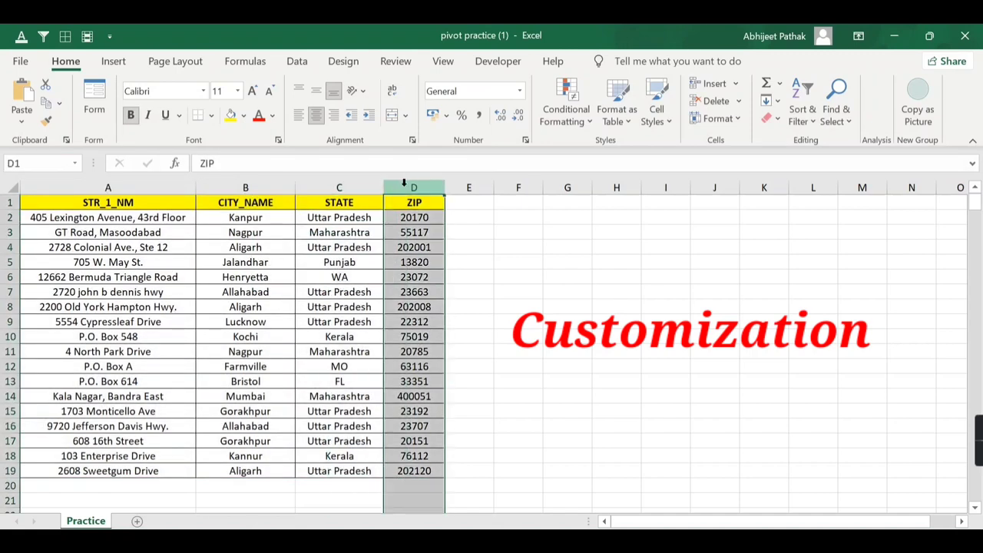
{"action": "left_click", "coordinate": [102, 186]}
{"action": "left_click", "coordinate": [339, 188]}
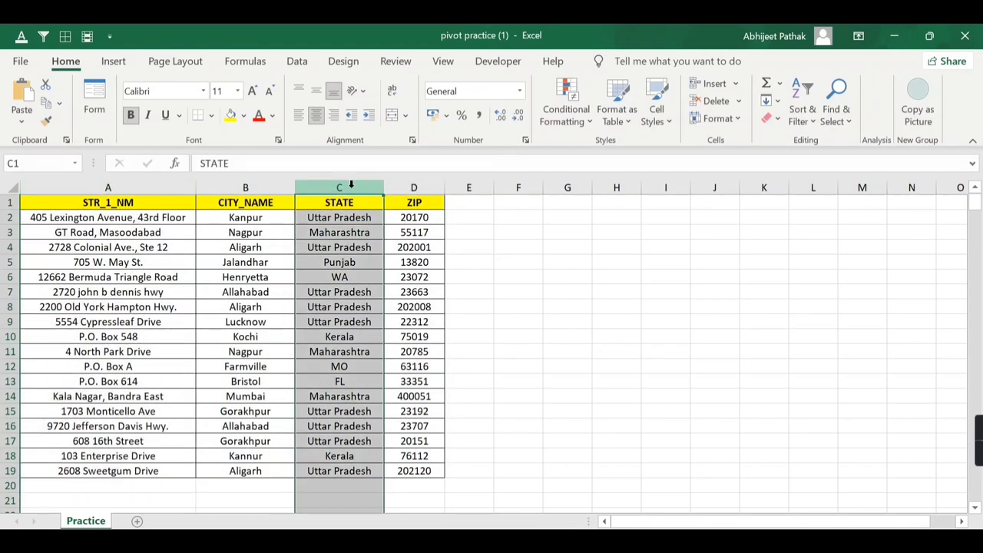
{"action": "left_click", "coordinate": [222, 187]}
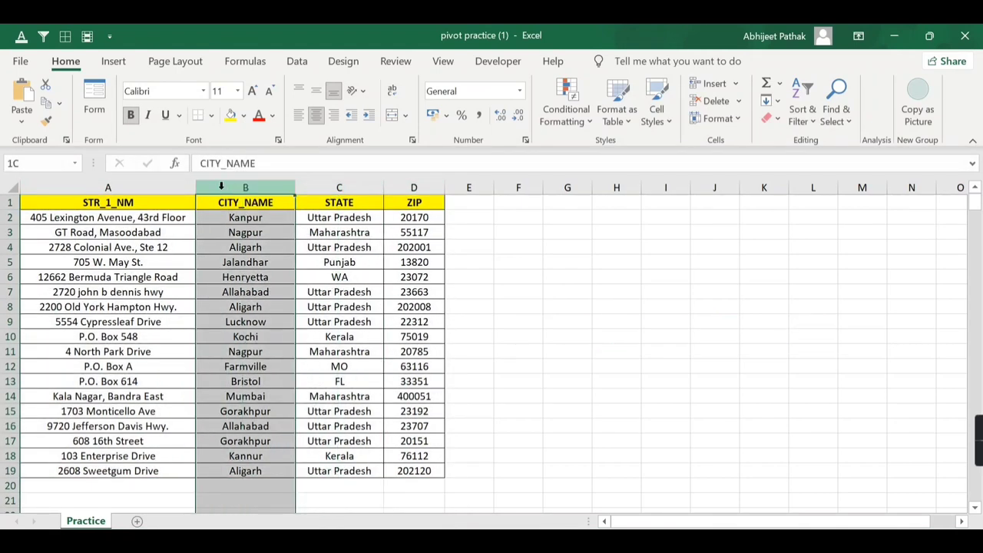
Select rows 2 and 6, then the GT Road address in A3 and Old York address in A8.
{"action": "left_click", "coordinate": [10, 218]}
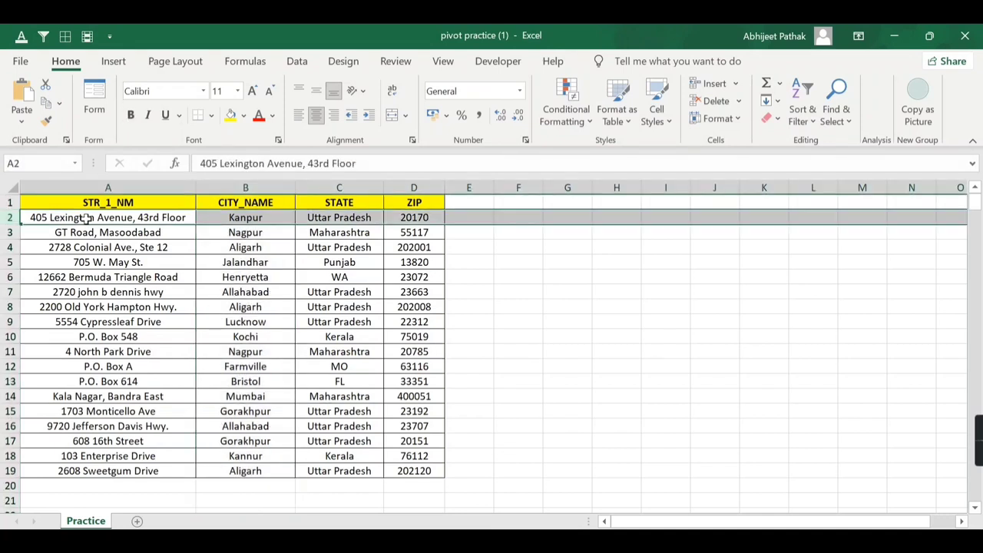
{"action": "left_click", "coordinate": [11, 278]}
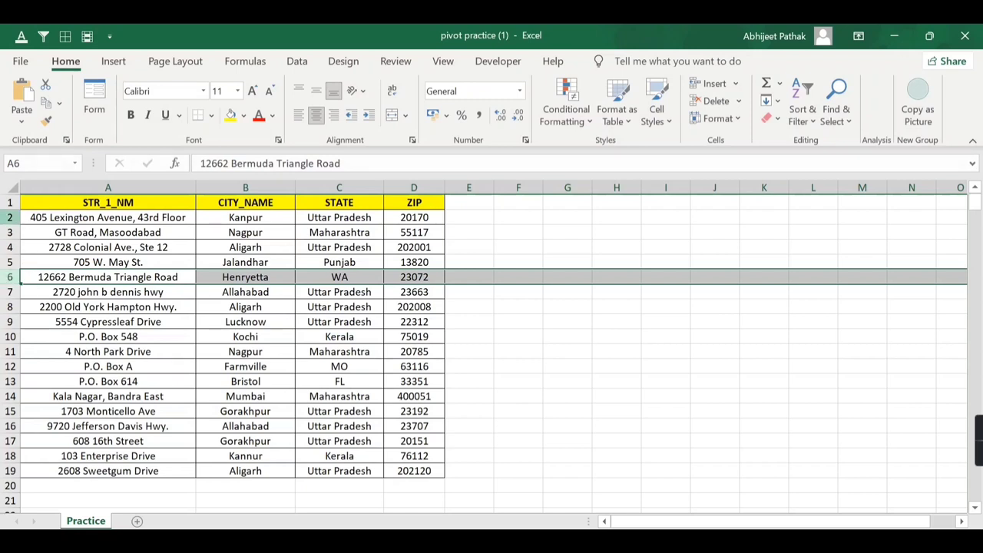
{"action": "left_click", "coordinate": [10, 217]}
{"action": "left_click", "coordinate": [10, 277]}
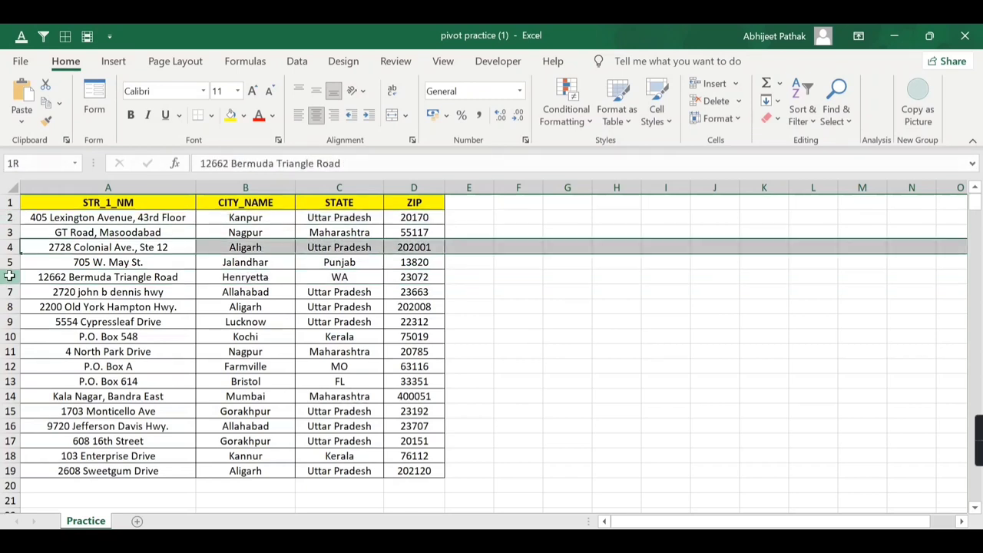
{"action": "left_click", "coordinate": [90, 232]}
{"action": "left_click", "coordinate": [90, 306]}
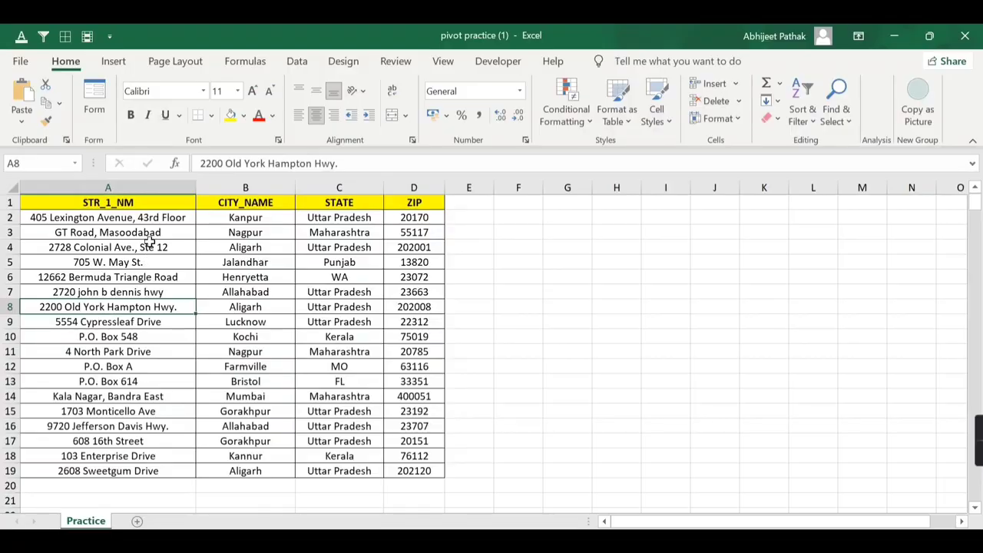
Move the Colonial Ave. address from A4 out to E4.
{"action": "left_click", "coordinate": [151, 241]}
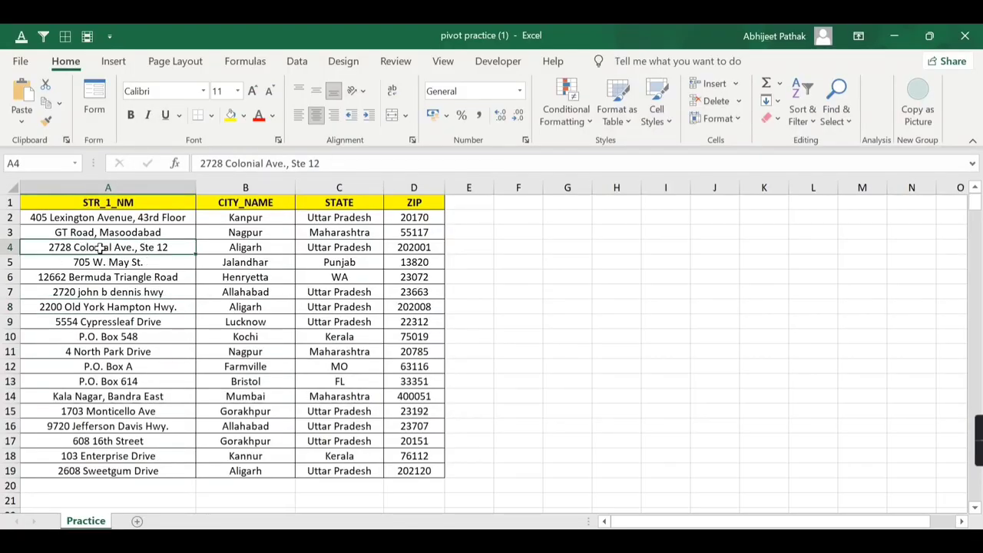
{"action": "left_click", "coordinate": [100, 307]}
{"action": "left_click", "coordinate": [108, 250]}
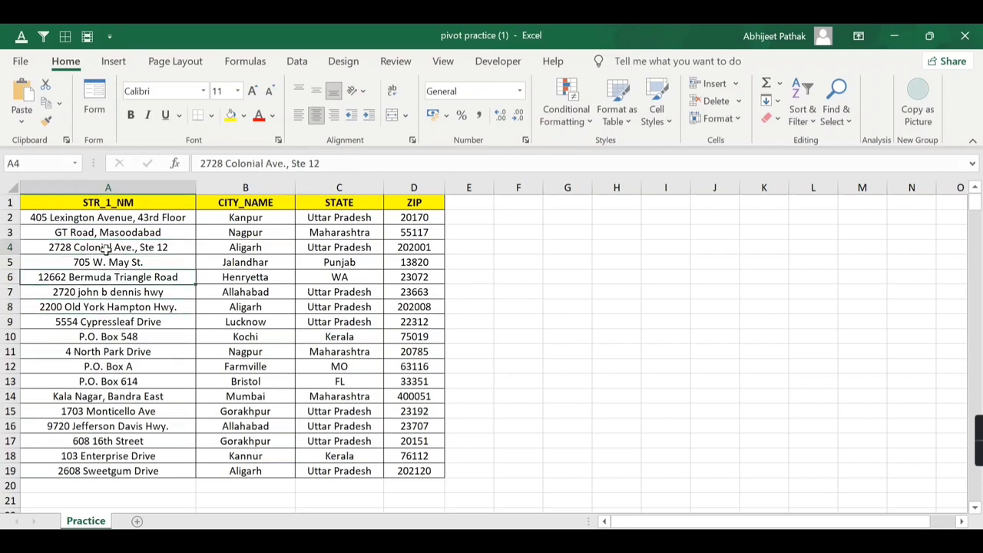
{"action": "left_click", "coordinate": [105, 307]}
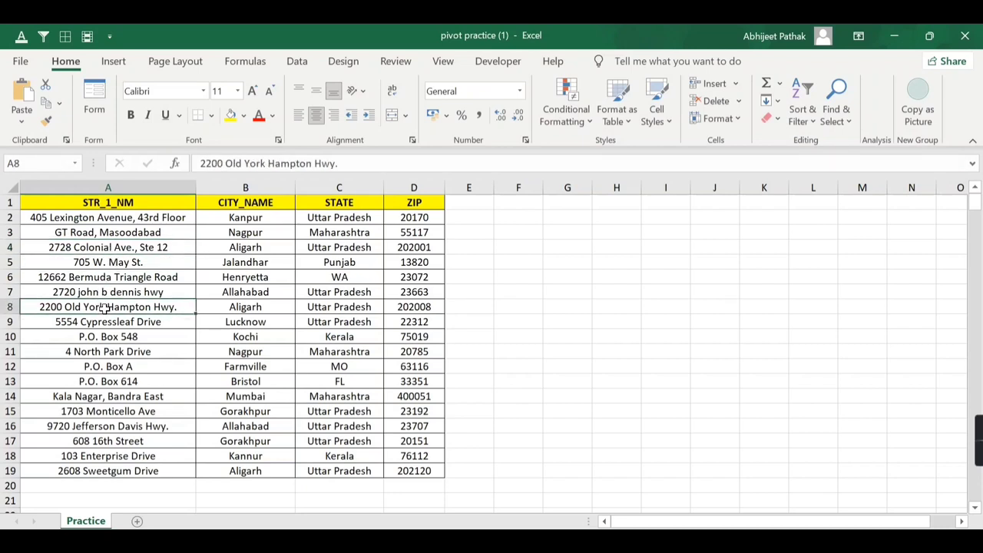
{"action": "left_click", "coordinate": [124, 247]}
{"action": "left_click_drag", "start_coordinate": [124, 247], "coordinate": [474, 259]}
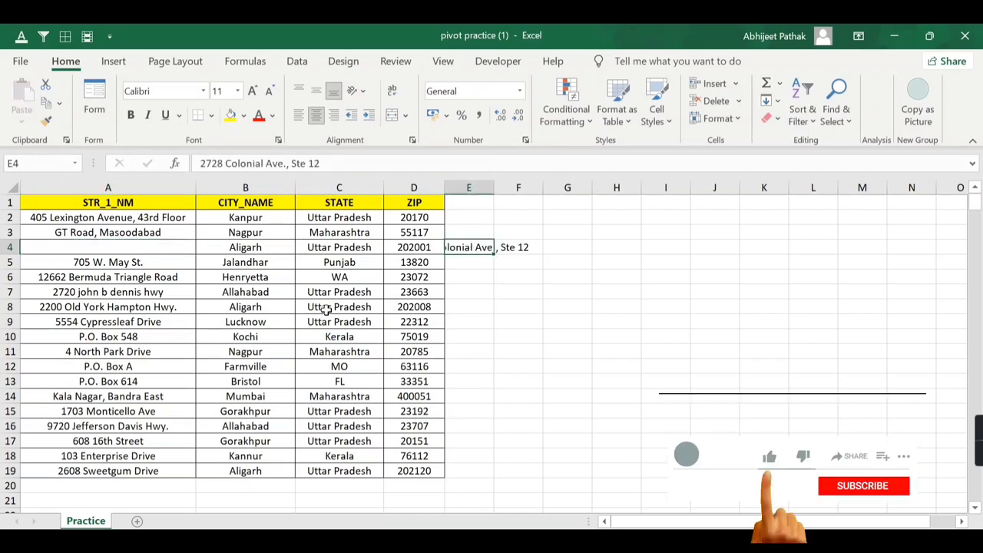
Move the Old York address to E8 and the Colonial Ave. address into A8.
{"action": "left_click", "coordinate": [76, 309]}
{"action": "key", "text": "ctrl+c"}
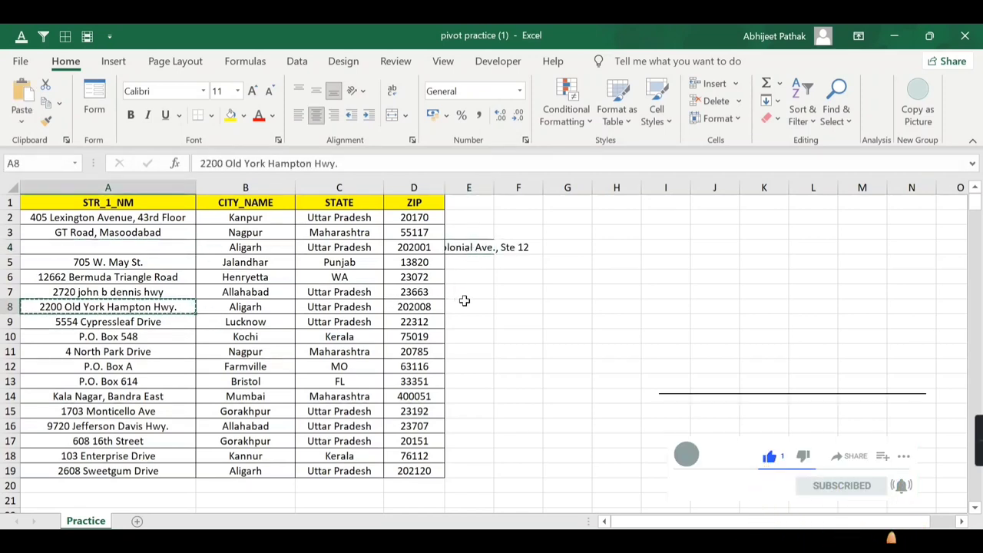
{"action": "left_click", "coordinate": [467, 305]}
{"action": "key", "text": "ctrl+v"}
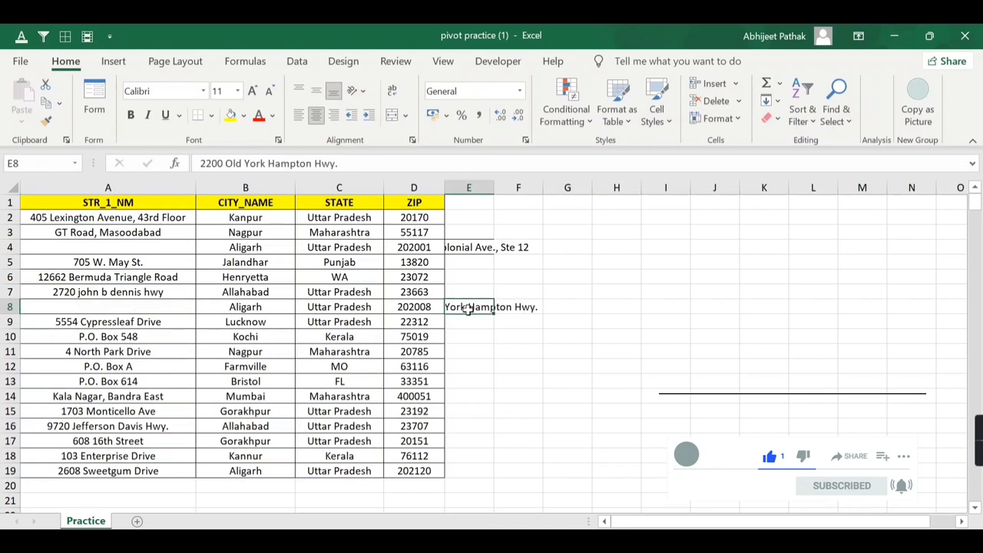
{"action": "left_click", "coordinate": [466, 247]}
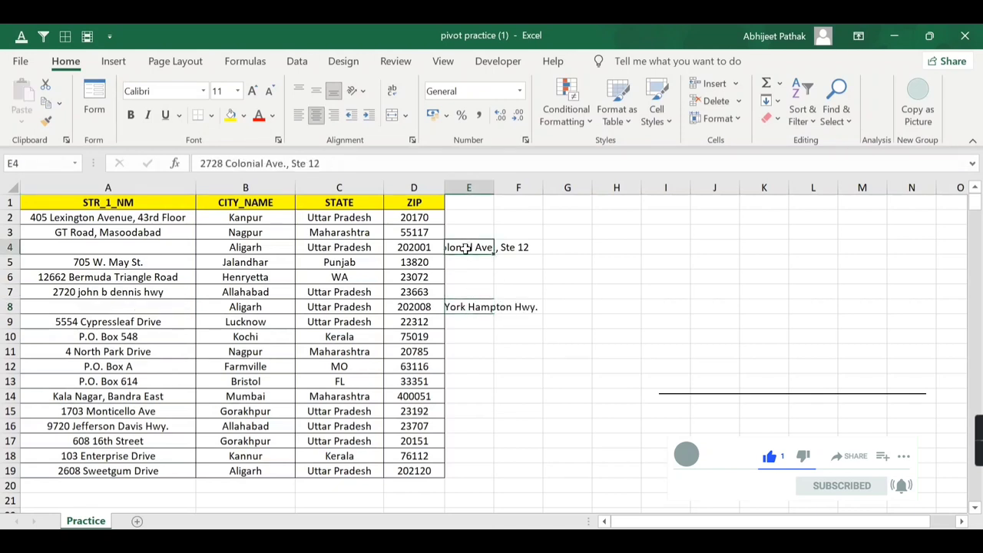
{"action": "key", "text": "ctrl+c"}
{"action": "left_click", "coordinate": [163, 303]}
{"action": "key", "text": "ctrl+v"}
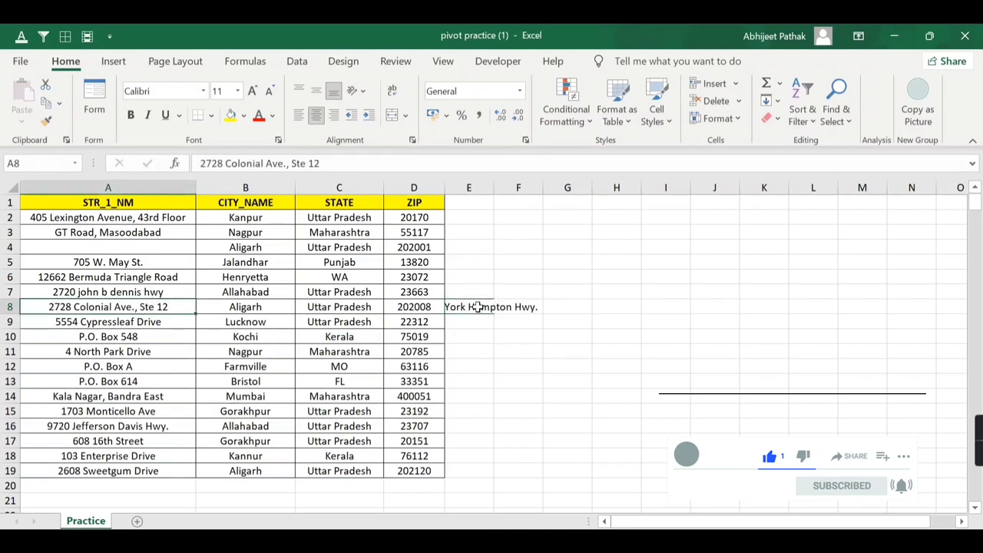
Move the Old York address into A4, then undo the address moves.
{"action": "left_click", "coordinate": [474, 305]}
{"action": "key", "text": "ctrl+x"}
{"action": "left_click", "coordinate": [154, 246]}
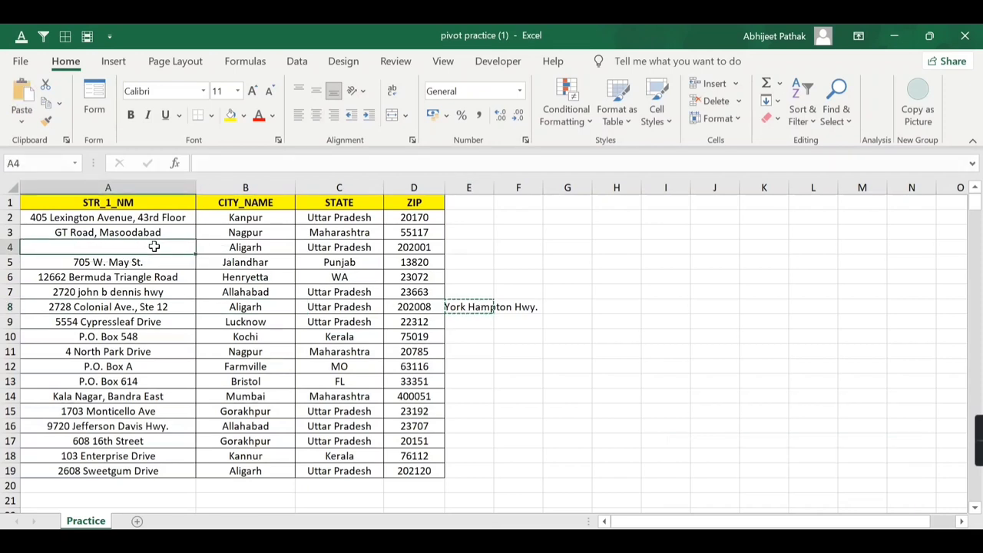
{"action": "key", "text": "ctrl+v"}
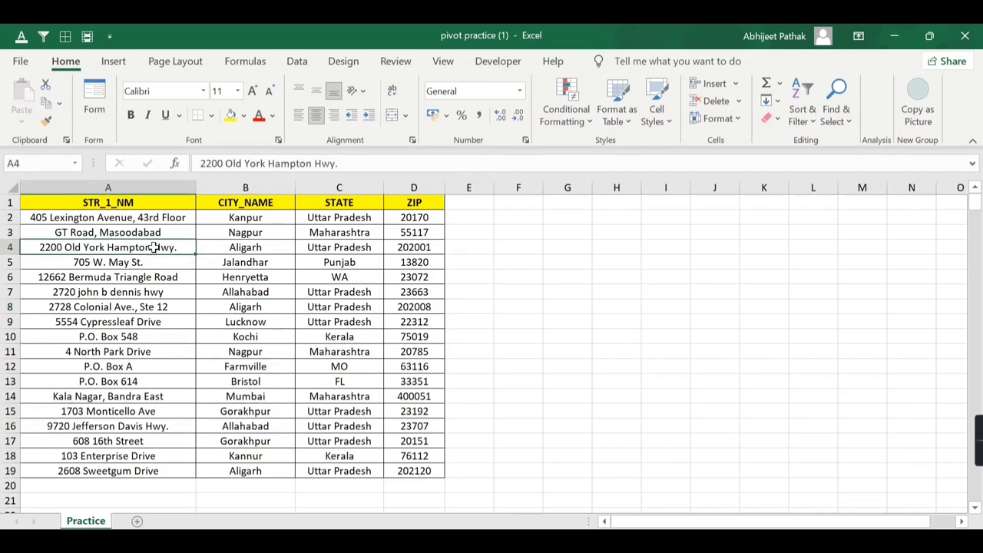
{"action": "key", "text": "ctrl+z"}
{"action": "key", "text": "ctrl+z"}
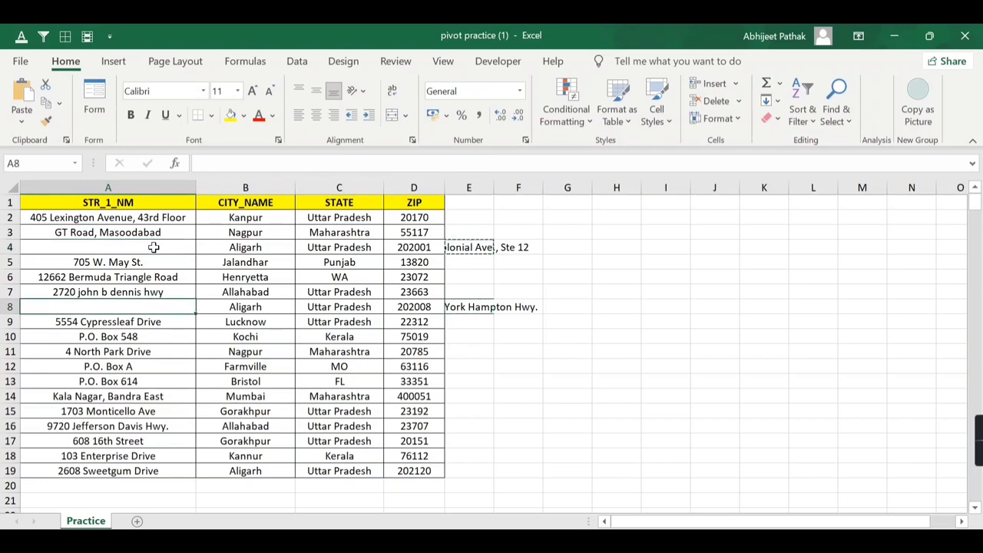
{"action": "key", "text": "ctrl+z"}
{"action": "key", "text": "ctrl+z"}
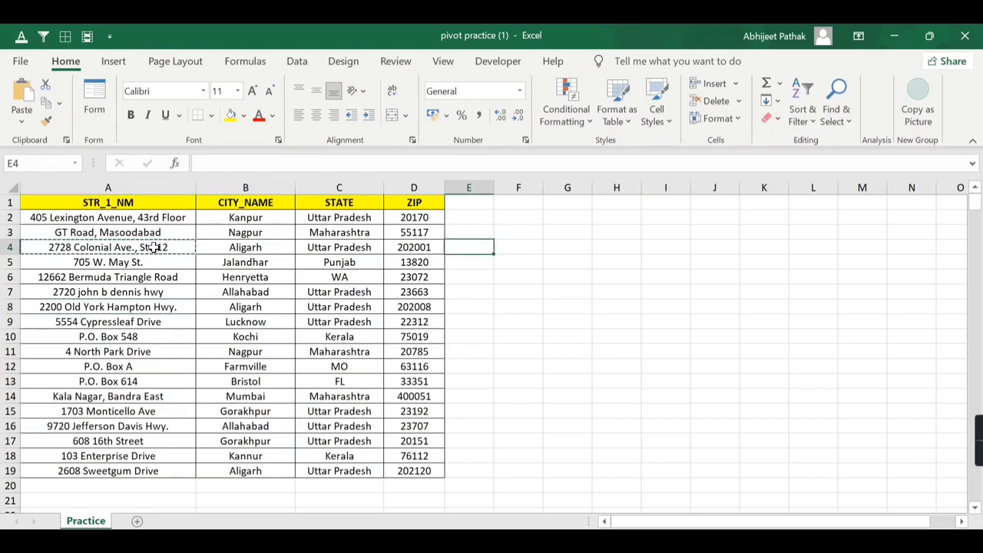
Shift-drag the Colonial Ave. address from A4 down into row 8, shifting cells up.
{"action": "left_click", "coordinate": [154, 248]}
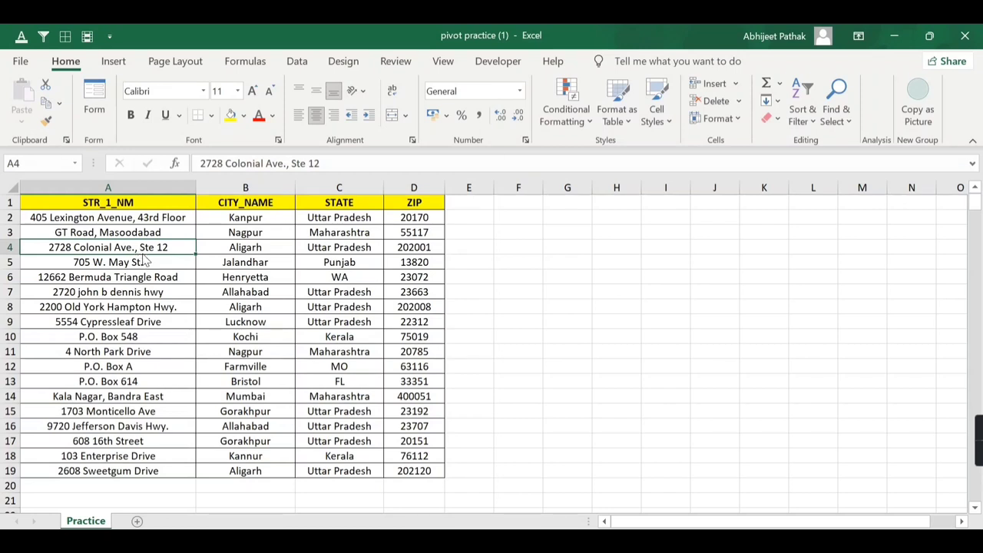
{"action": "left_click_drag", "start_coordinate": [143, 256], "coordinate": [156, 315]}
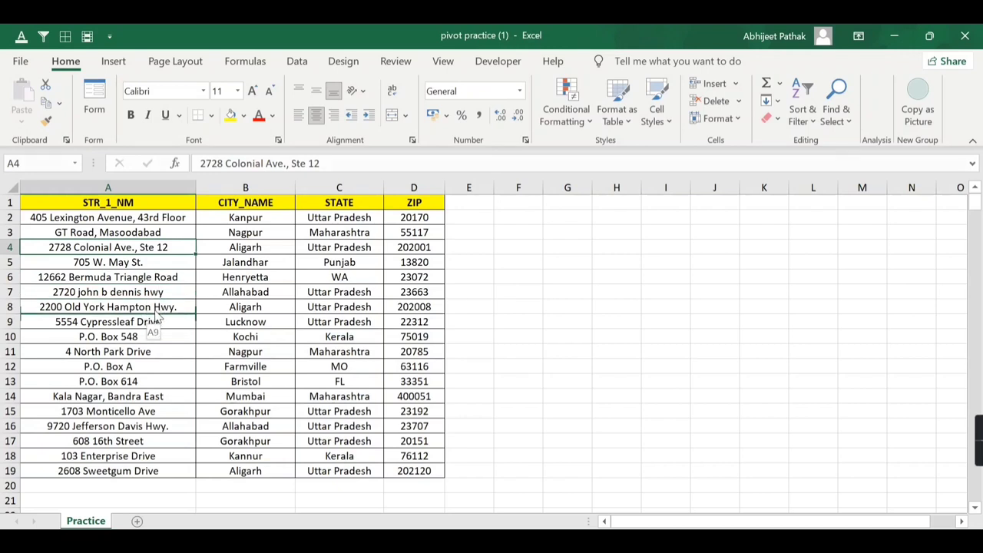
{"action": "left_click_drag", "start_coordinate": [90, 319], "coordinate": [90, 313]}
{"action": "left_click_drag", "start_coordinate": [141, 313], "coordinate": [139, 309]}
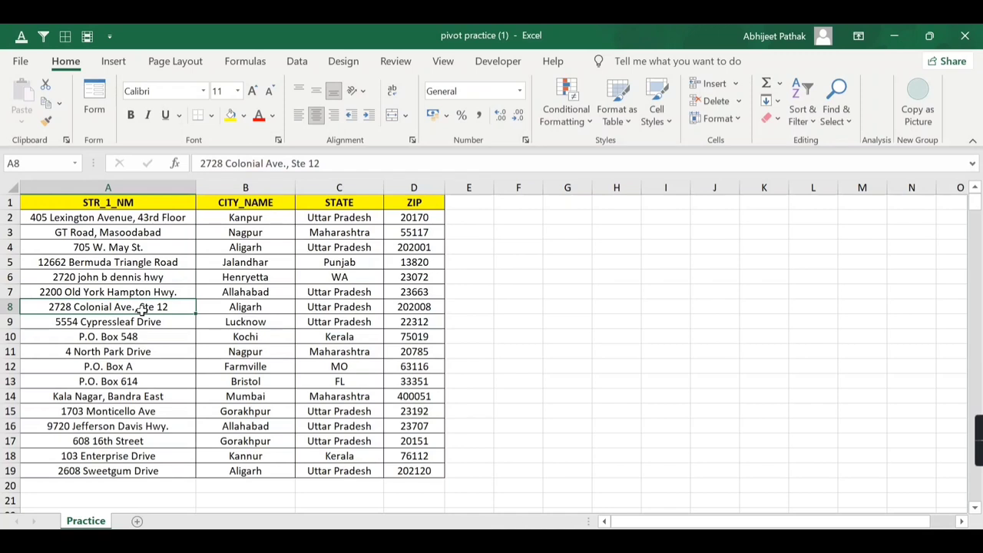
{"action": "left_click", "coordinate": [11, 248]}
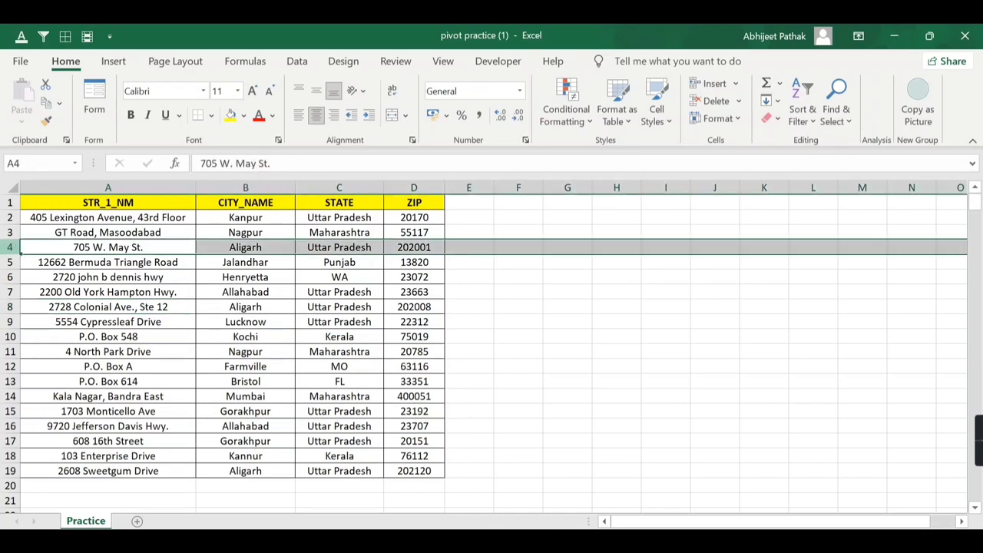
{"action": "left_click", "coordinate": [10, 307]}
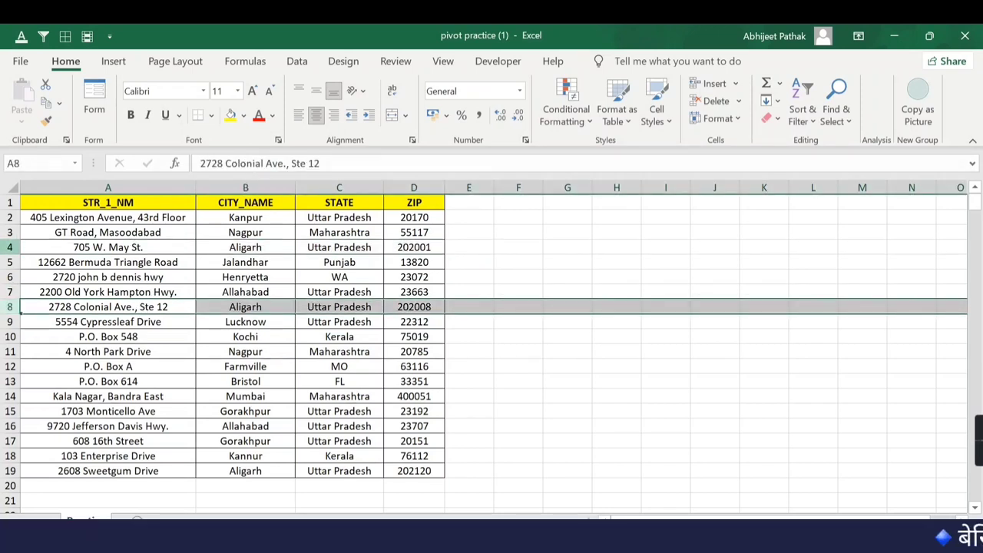
{"action": "left_click", "coordinate": [11, 247]}
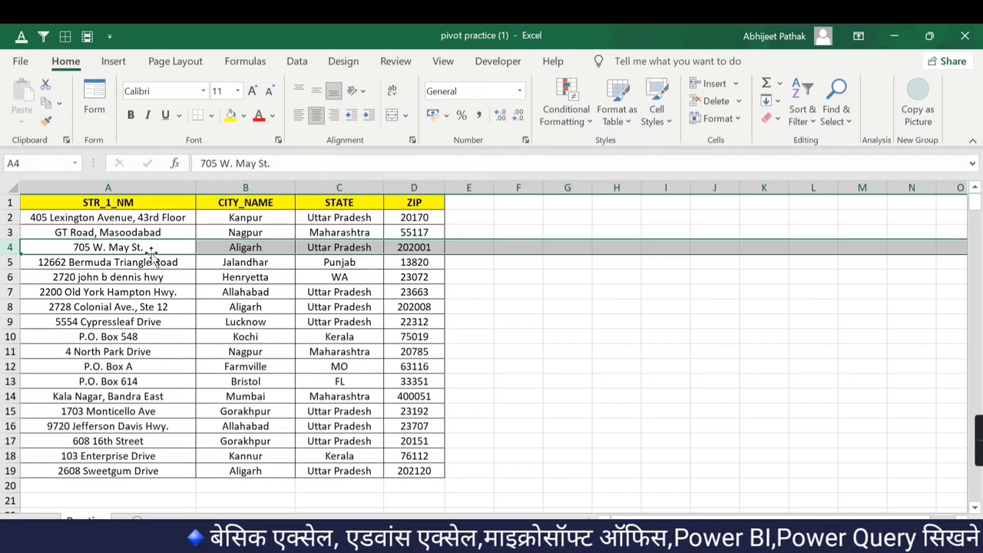
{"action": "mouse_move", "coordinate": [151, 255]}
{"action": "left_mouse_down"}
{"action": "mouse_move", "coordinate": [173, 377]}
{"action": "mouse_move", "coordinate": [85, 326]}
{"action": "mouse_move", "coordinate": [121, 320]}
{"action": "left_mouse_up"}
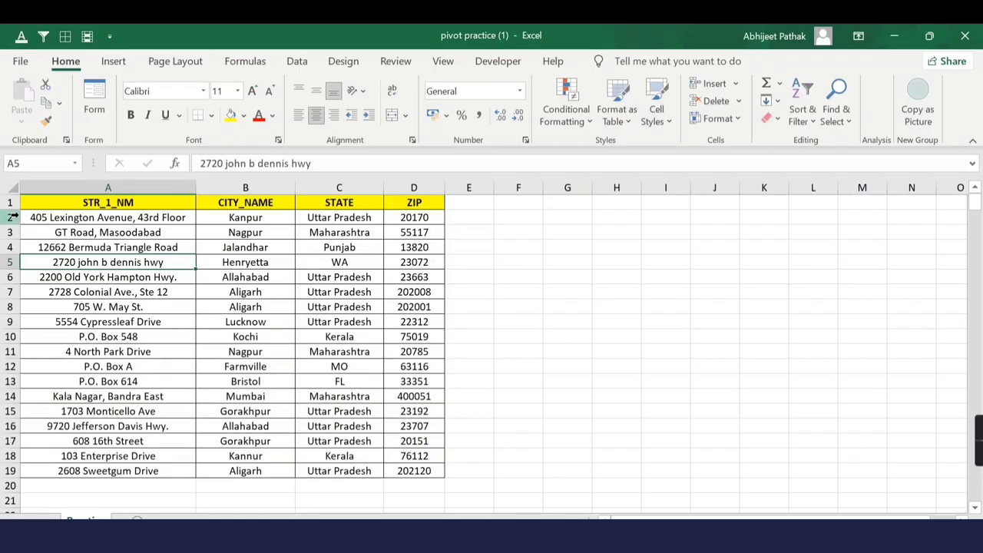
{"action": "left_click", "coordinate": [12, 217]}
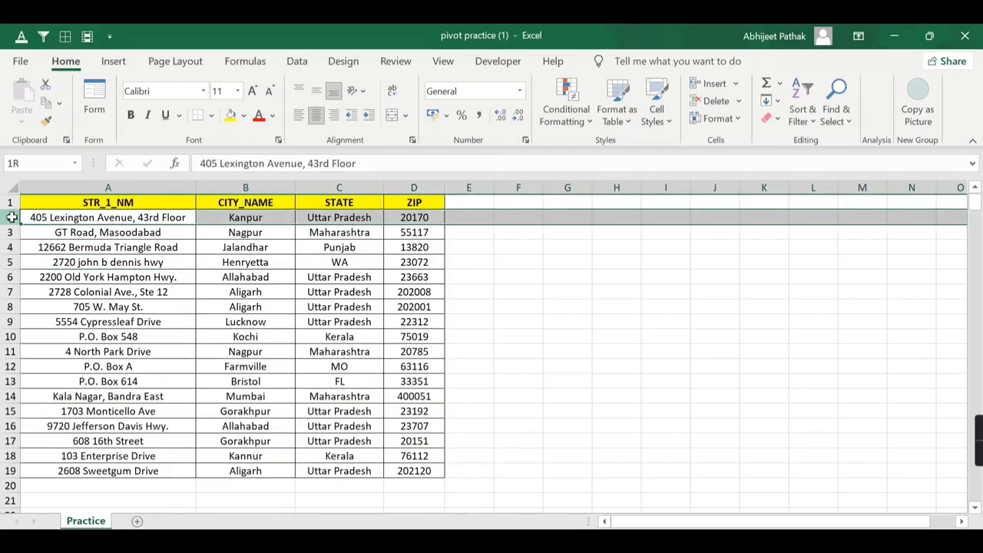
{"action": "left_click_drag", "start_coordinate": [11, 217], "coordinate": [11, 232]}
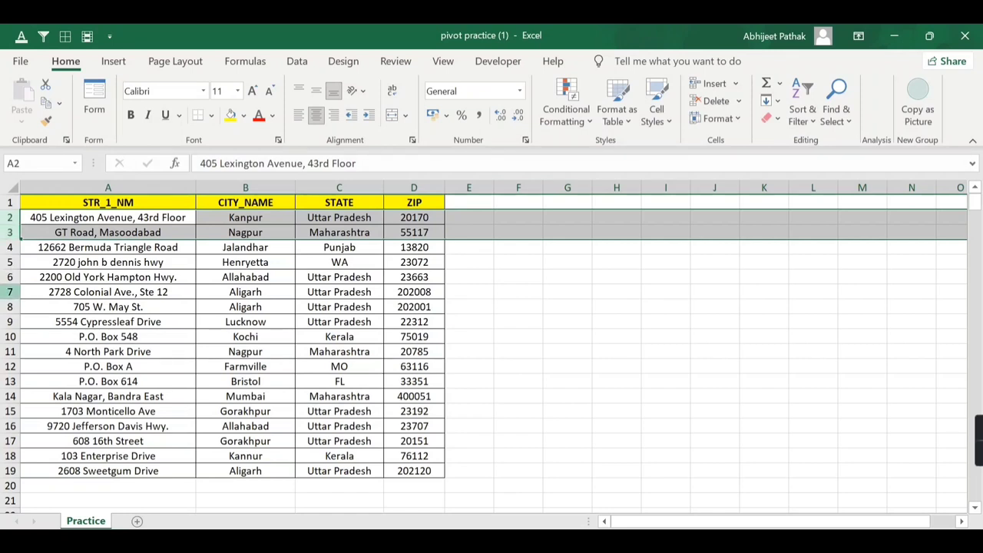
{"action": "left_click", "coordinate": [11, 293]}
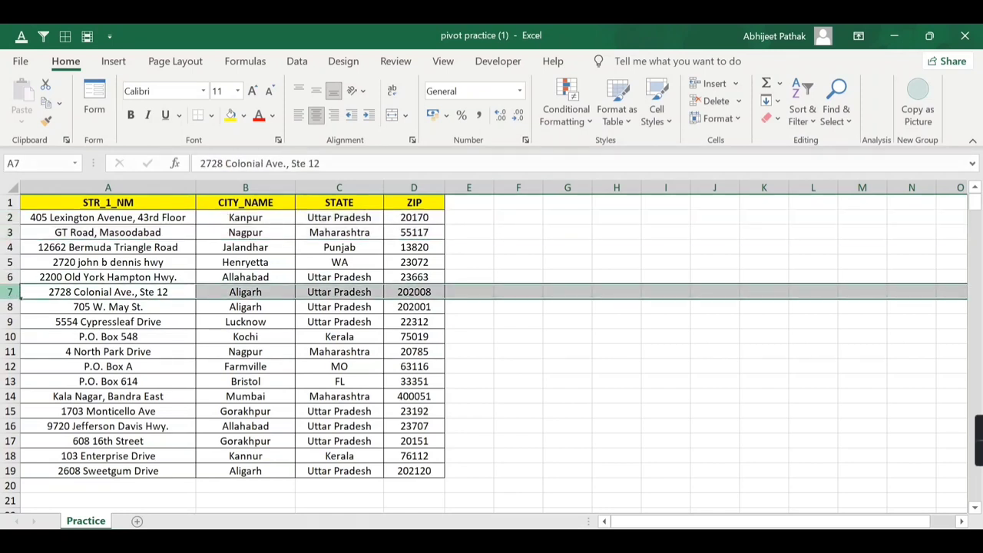
{"action": "right_click", "coordinate": [12, 292]}
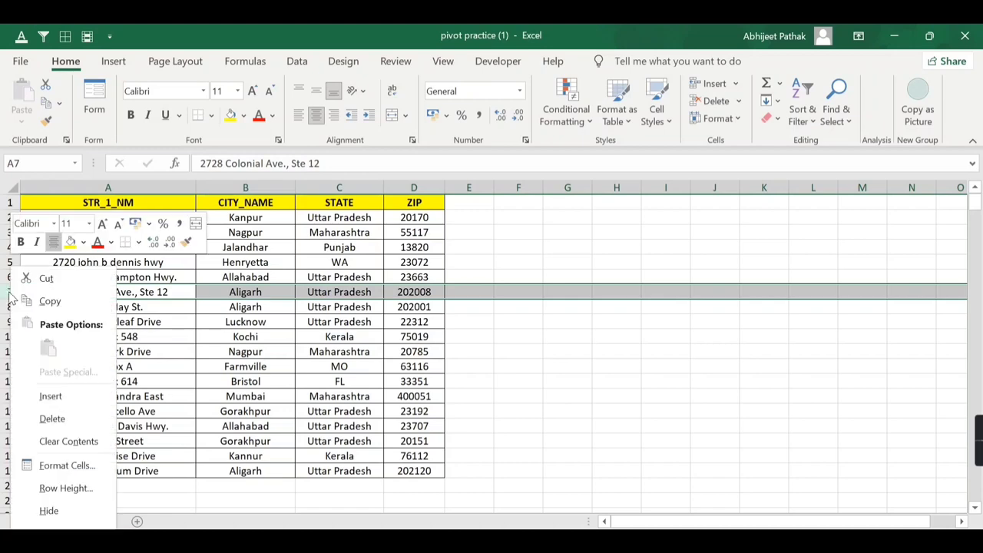
{"action": "left_click", "coordinate": [46, 395]}
{"action": "right_click", "coordinate": [16, 293]}
{"action": "left_click", "coordinate": [44, 395]}
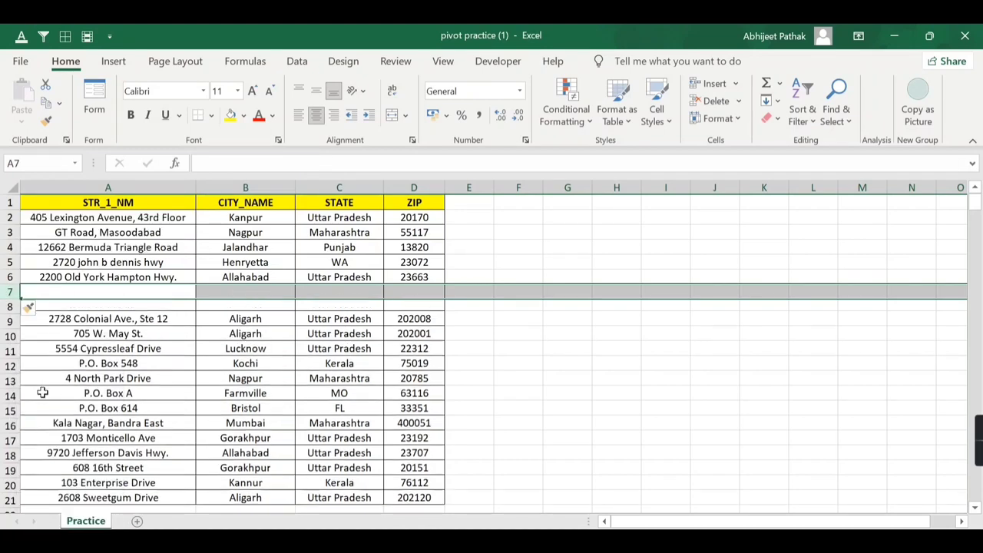
{"action": "mouse_move", "coordinate": [39, 217]}
{"action": "left_mouse_down"}
{"action": "mouse_move", "coordinate": [238, 242]}
{"action": "mouse_move", "coordinate": [415, 233]}
{"action": "left_mouse_up"}
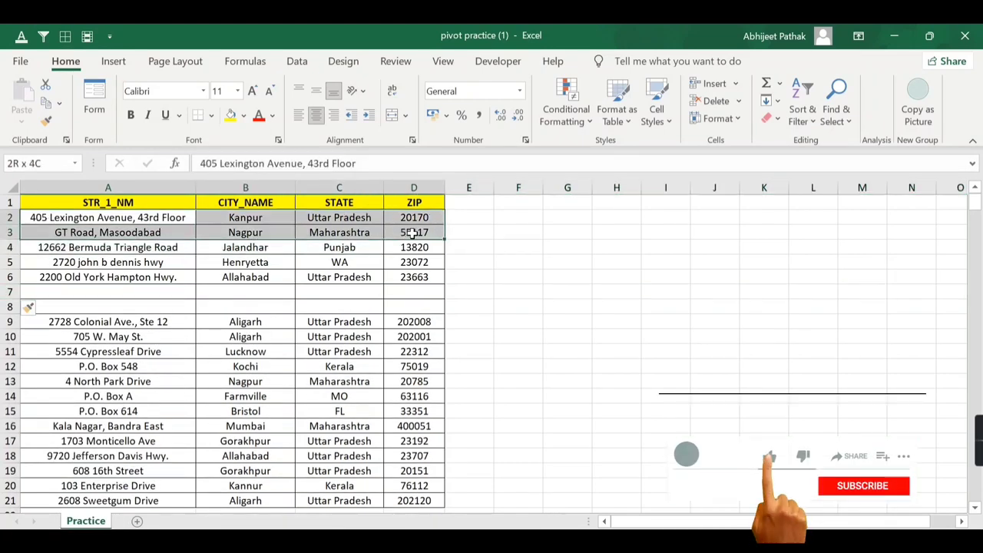
{"action": "key", "text": "ctrl+c"}
{"action": "left_click", "coordinate": [100, 295]}
{"action": "key", "text": "ctrl+v"}
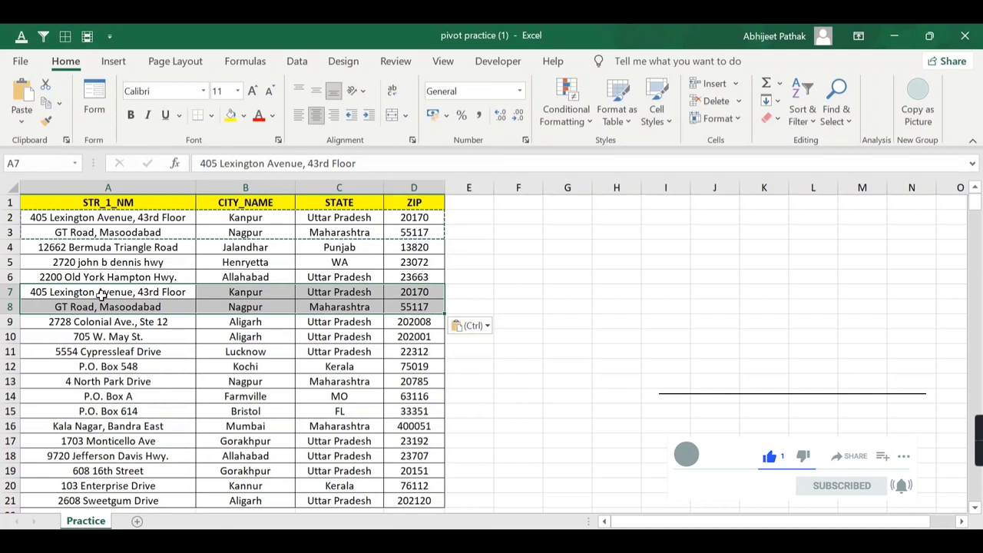
{"action": "key", "text": "ctrl+z"}
{"action": "key", "text": "ctrl+z"}
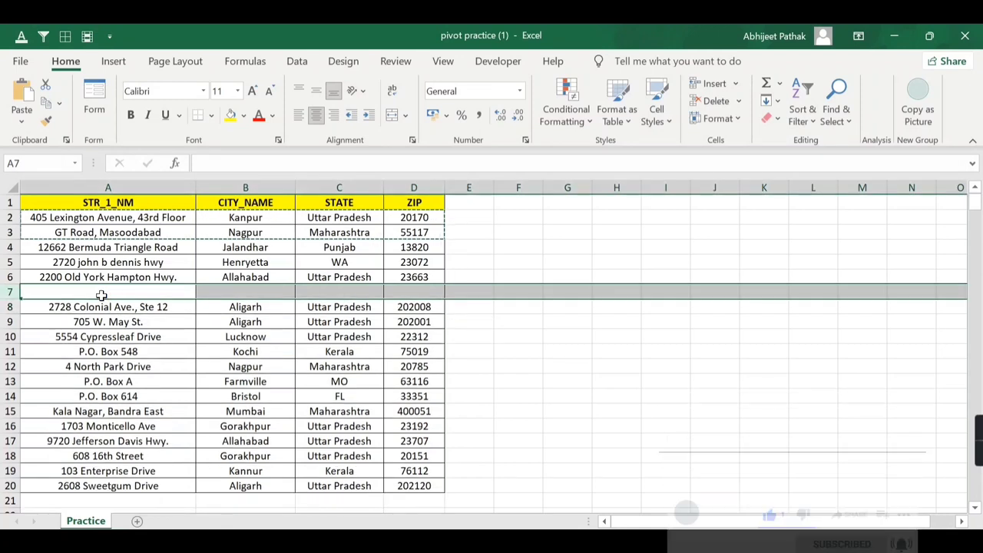
{"action": "key", "text": "ctrl+z"}
Copy the 405 Lexington Avenue and GT Road rows into rows 11–12, then compare originals with copies.
{"action": "left_click", "coordinate": [158, 231]}
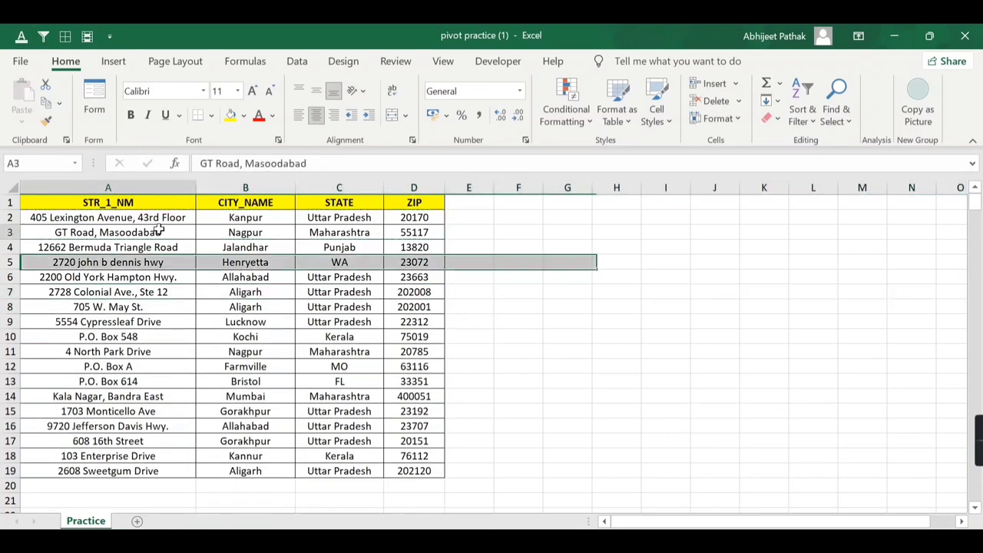
{"action": "left_click_drag", "start_coordinate": [10, 217], "coordinate": [10, 232]}
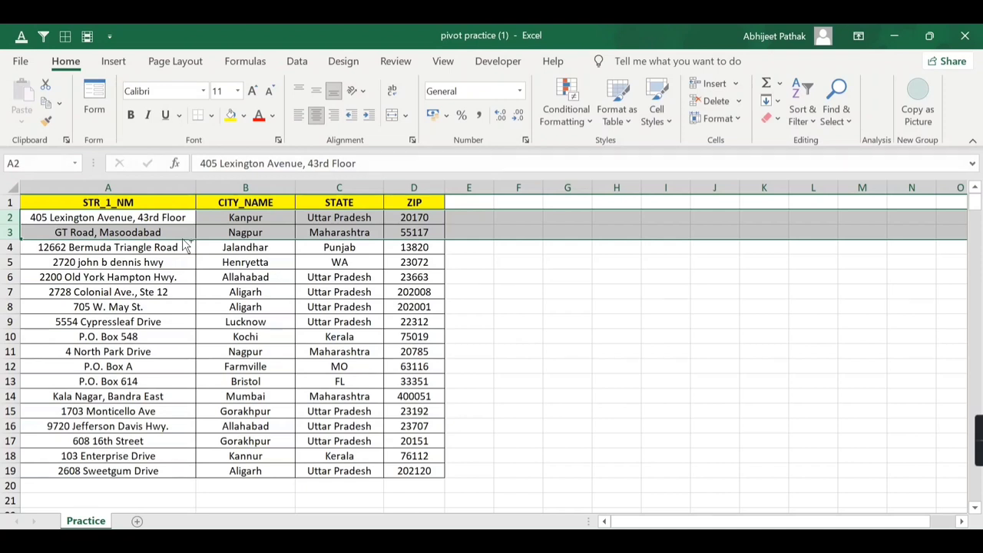
{"action": "mouse_move", "coordinate": [184, 246]}
{"action": "left_mouse_down"}
{"action": "mouse_move", "coordinate": [169, 320]}
{"action": "mouse_move", "coordinate": [131, 306]}
{"action": "left_mouse_up"}
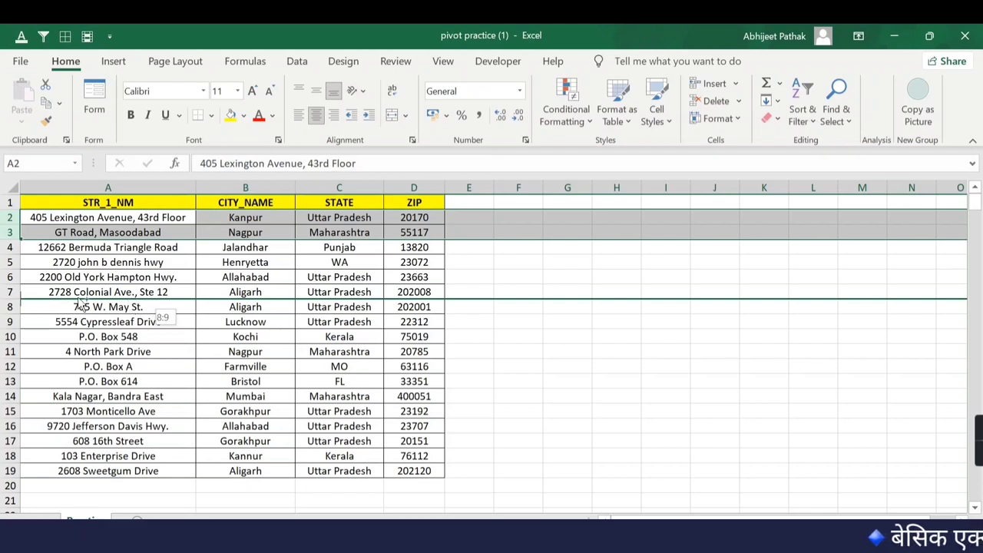
{"action": "mouse_move", "coordinate": [130, 305]}
{"action": "left_mouse_down"}
{"action": "mouse_move", "coordinate": [87, 306]}
{"action": "mouse_move", "coordinate": [196, 306]}
{"action": "left_mouse_up"}
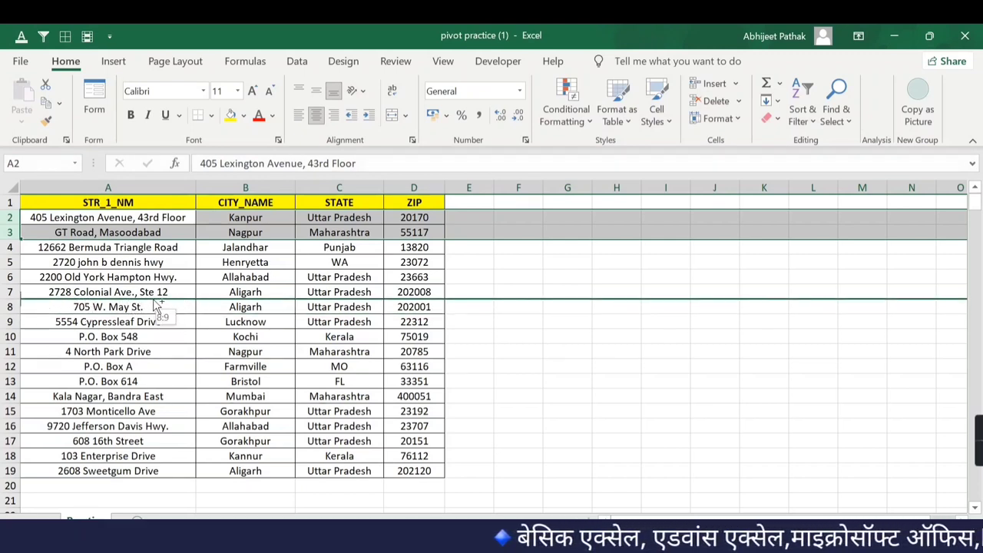
{"action": "mouse_move", "coordinate": [196, 306]}
{"action": "left_mouse_down"}
{"action": "mouse_move", "coordinate": [50, 349]}
{"action": "mouse_move", "coordinate": [219, 350]}
{"action": "mouse_move", "coordinate": [175, 353]}
{"action": "left_mouse_up"}
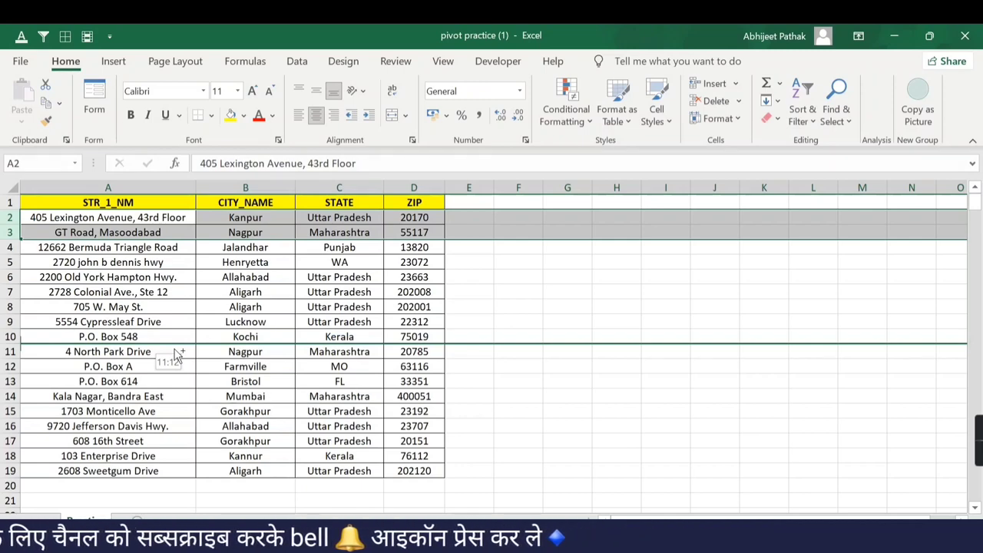
{"action": "left_click_drag", "start_coordinate": [176, 354], "coordinate": [175, 351]}
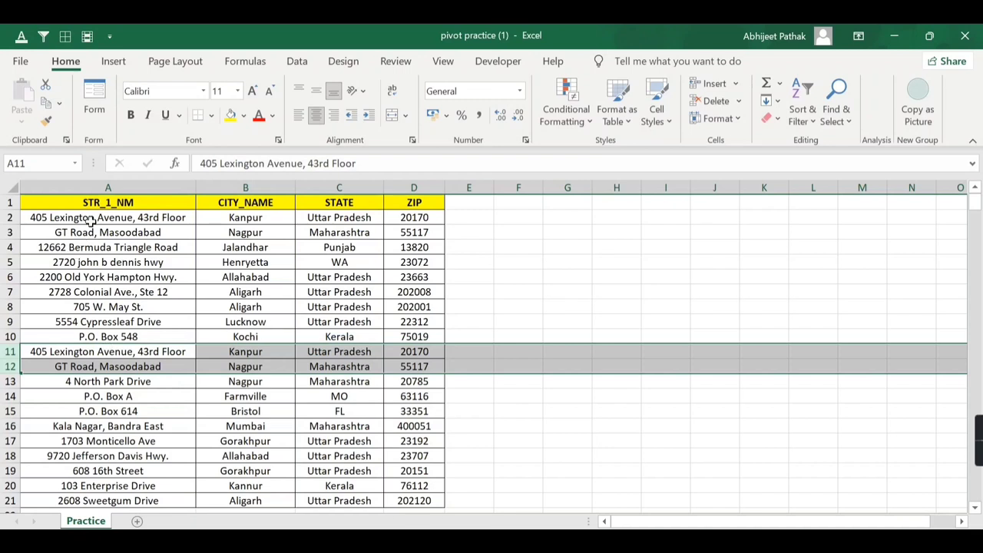
{"action": "left_click_drag", "start_coordinate": [92, 219], "coordinate": [96, 232]}
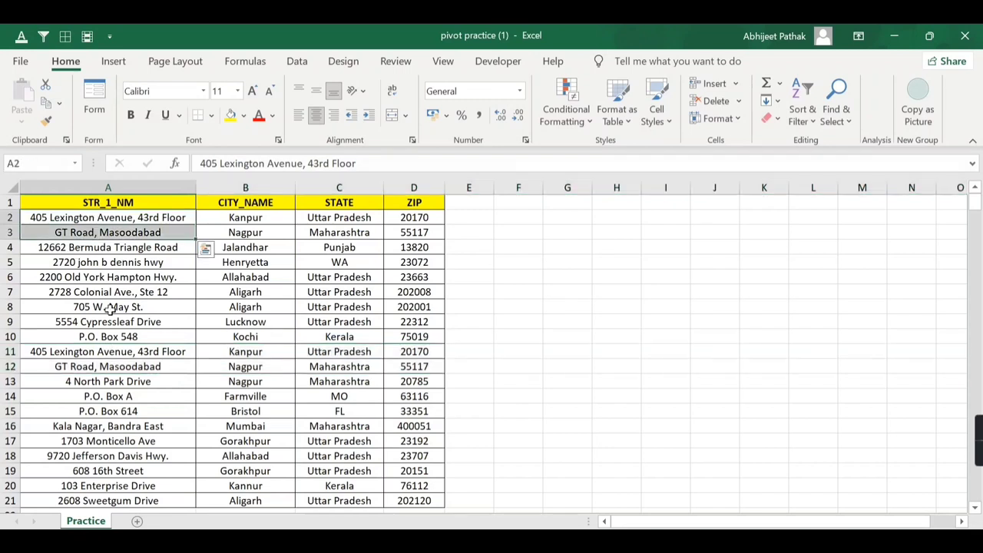
{"action": "left_click_drag", "start_coordinate": [110, 353], "coordinate": [112, 366]}
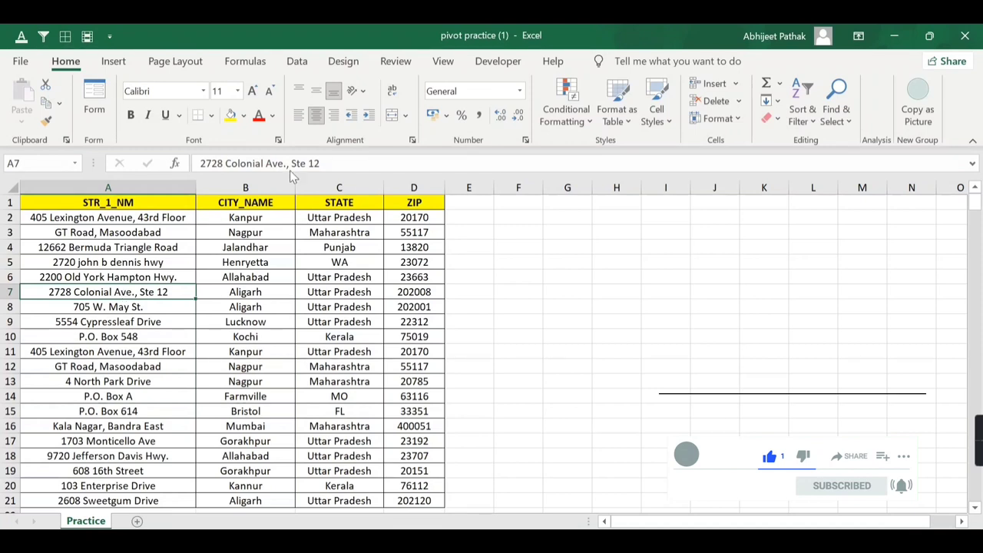
Ctrl+Shift-drag column C to insert a STATE copy in column A, then compare with column D.
{"action": "left_click", "coordinate": [353, 184]}
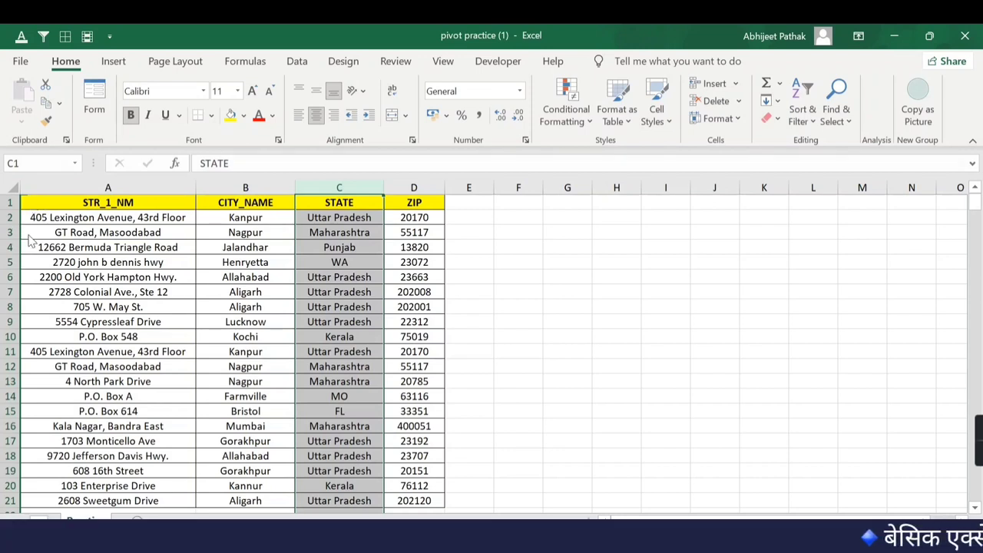
{"action": "mouse_move", "coordinate": [296, 230]}
{"action": "left_mouse_down"}
{"action": "mouse_move", "coordinate": [84, 210]}
{"action": "mouse_move", "coordinate": [338, 224]}
{"action": "left_mouse_up"}
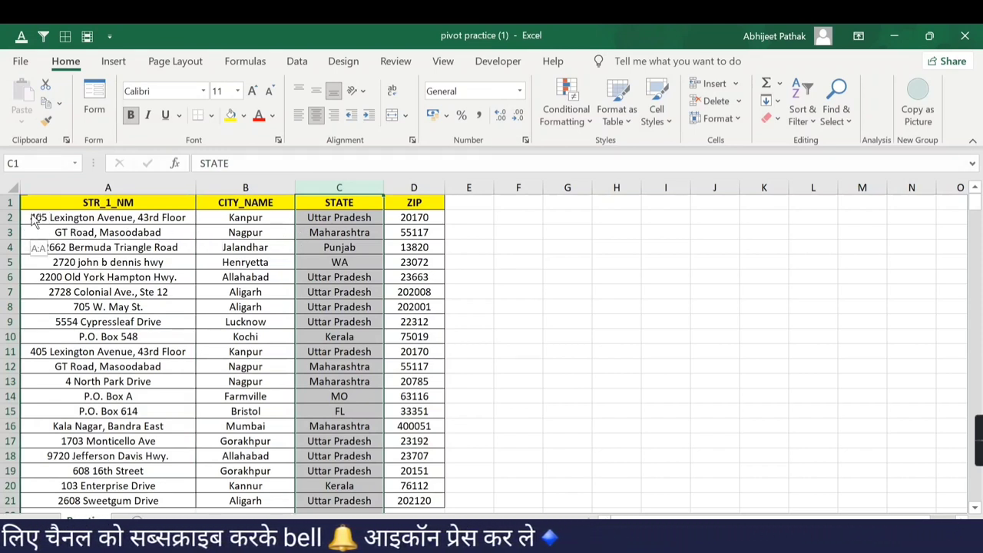
{"action": "left_click_drag", "start_coordinate": [25, 237], "coordinate": [29, 215]}
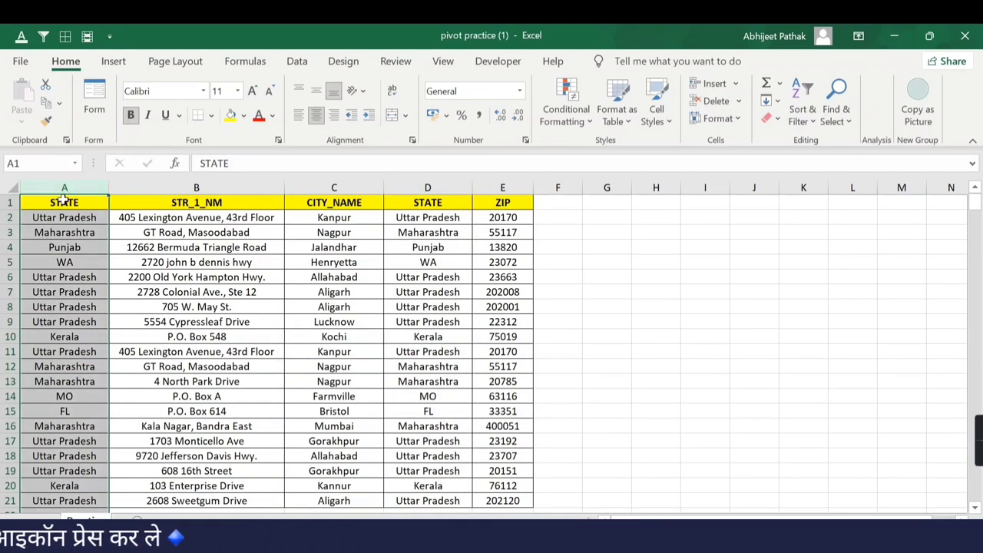
{"action": "left_click", "coordinate": [442, 187]}
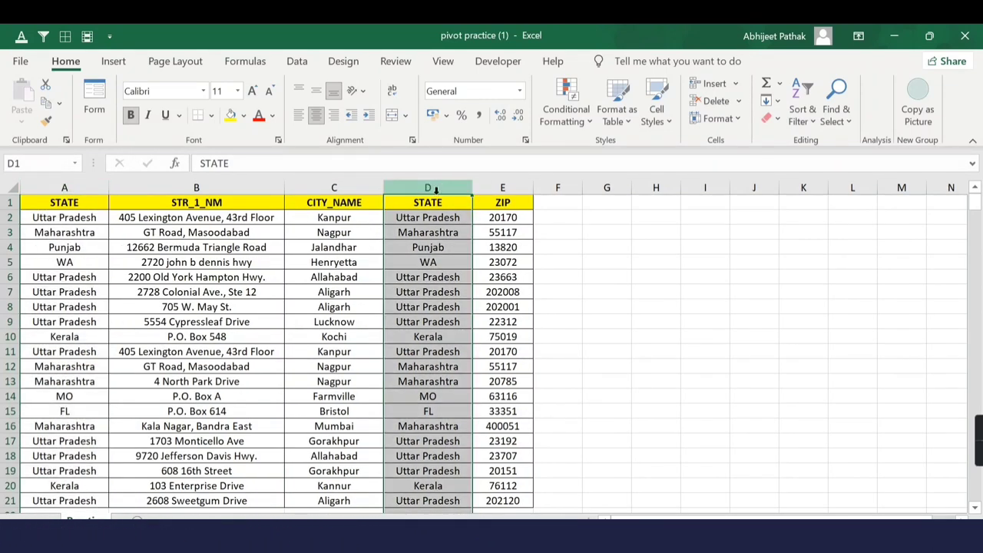
{"action": "left_click", "coordinate": [72, 188]}
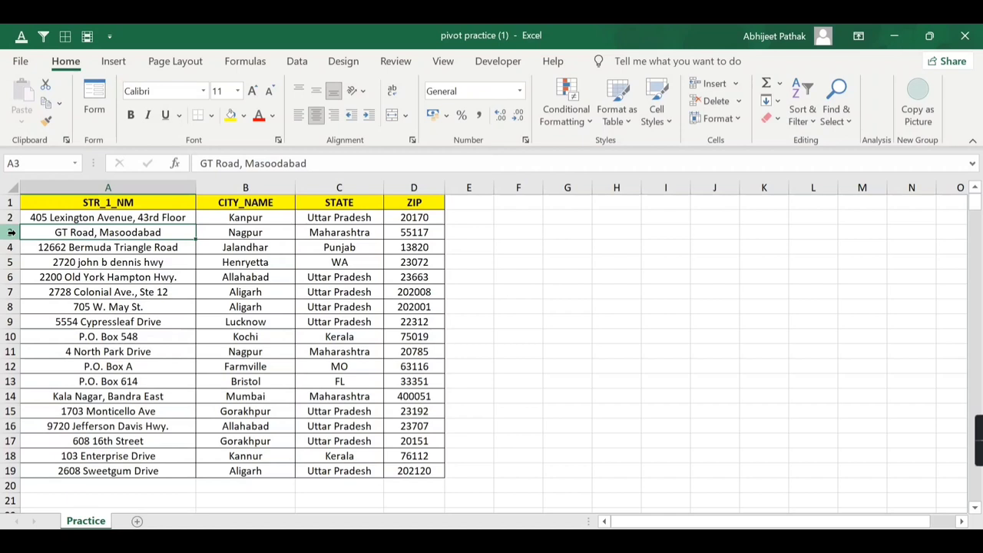
{"action": "left_click", "coordinate": [11, 232]}
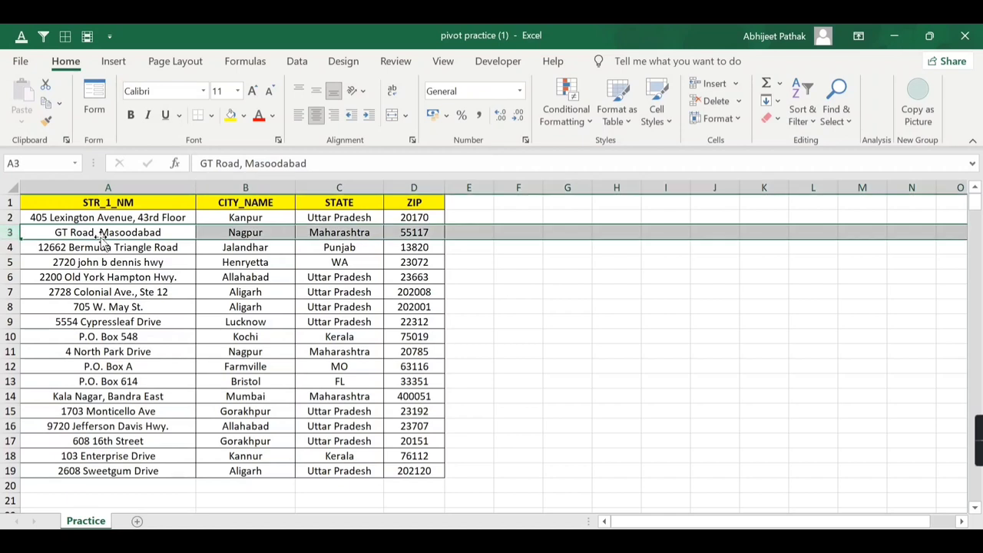
{"action": "left_click", "coordinate": [10, 292]}
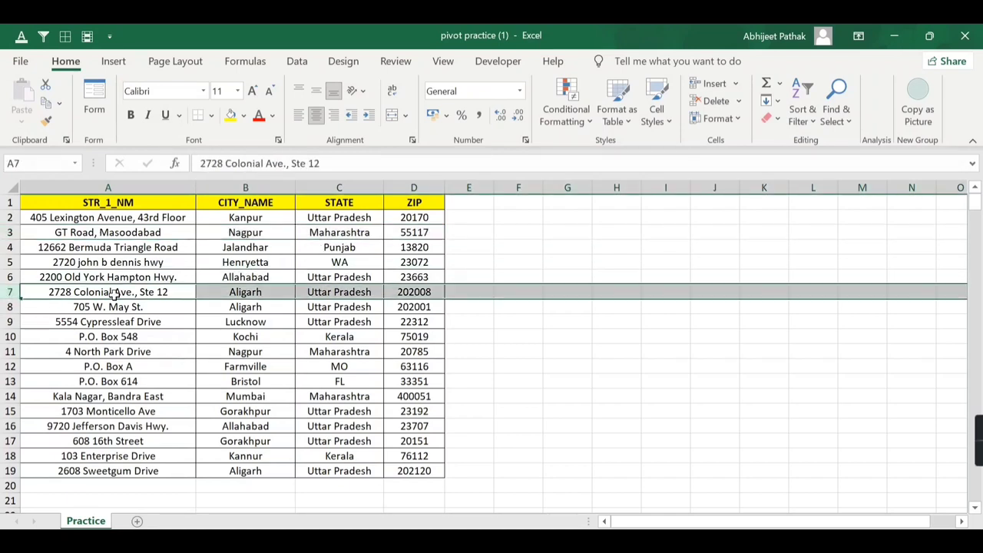
{"action": "left_click", "coordinate": [88, 247]}
{"action": "left_click_drag", "start_coordinate": [88, 233], "coordinate": [397, 236]}
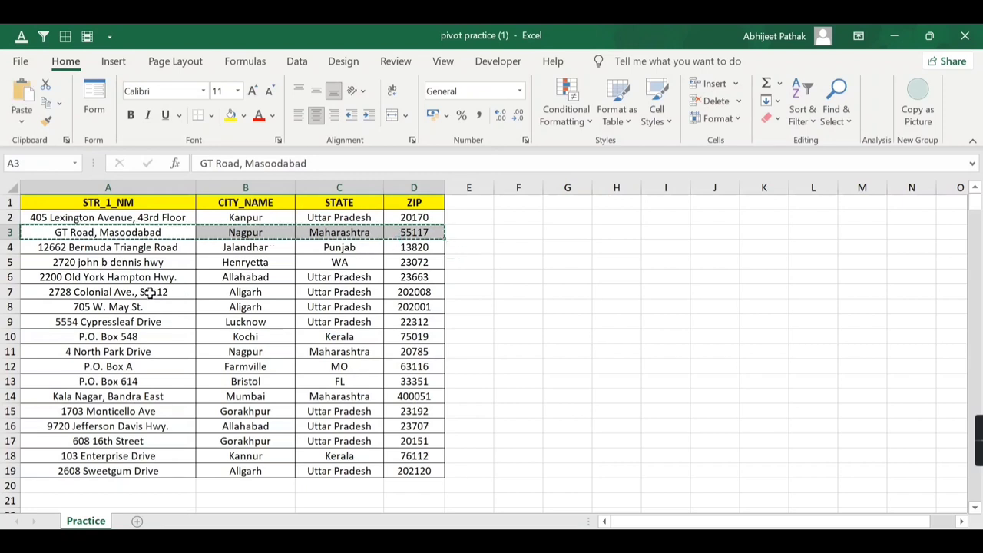
{"action": "left_click", "coordinate": [96, 293]}
{"action": "key", "text": "ctrl+v"}
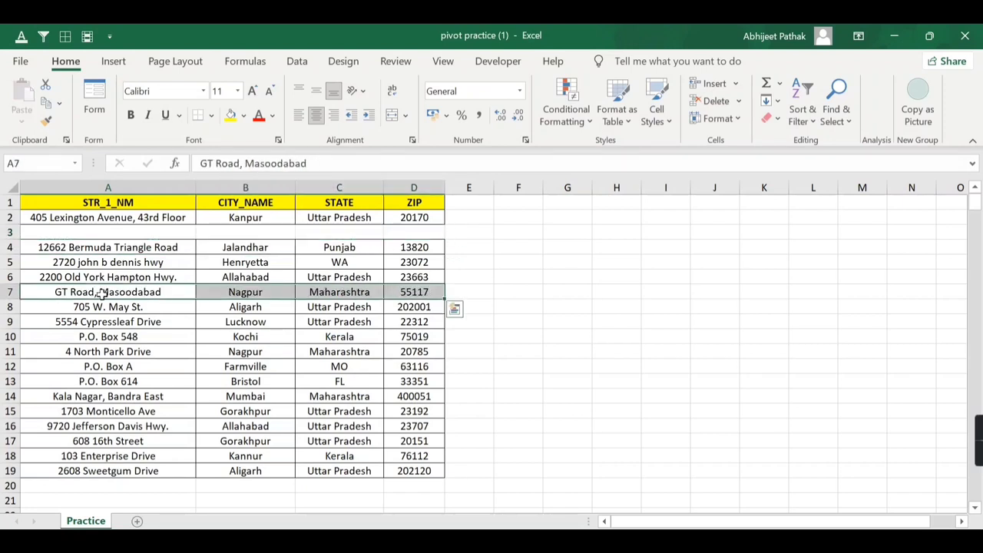
{"action": "left_click_drag", "start_coordinate": [127, 248], "coordinate": [408, 476]}
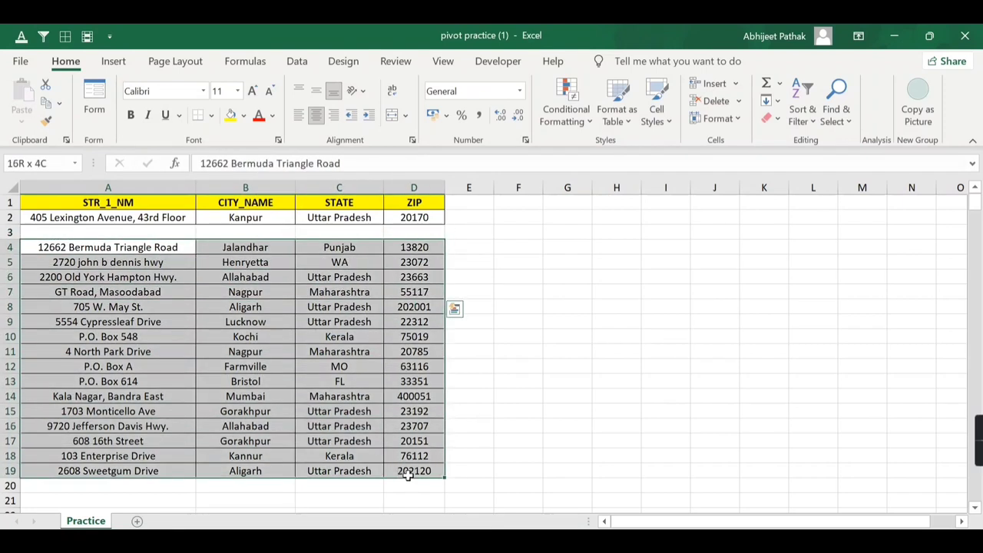
{"action": "key", "text": "ctrl+x"}
{"action": "left_click", "coordinate": [161, 232]}
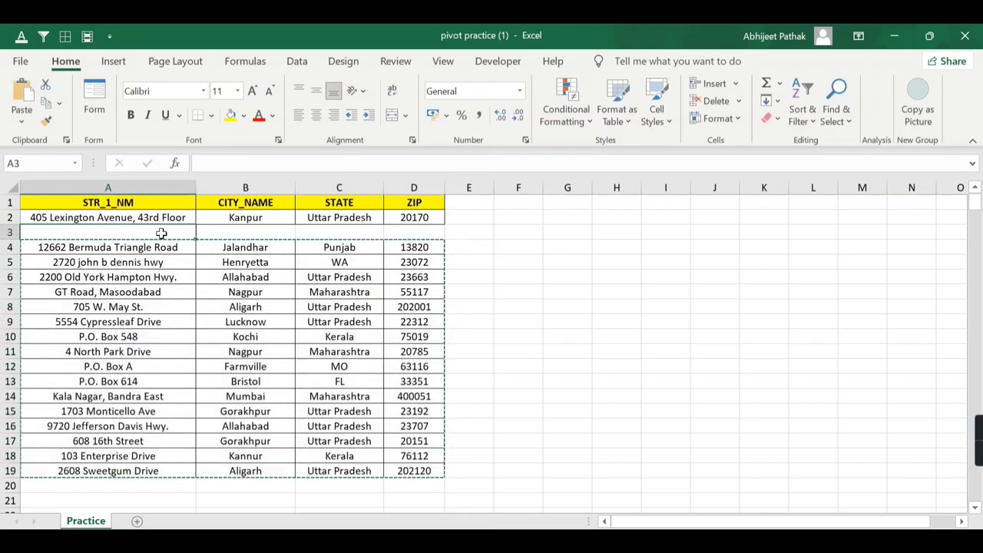
{"action": "key", "text": "ctrl+v"}
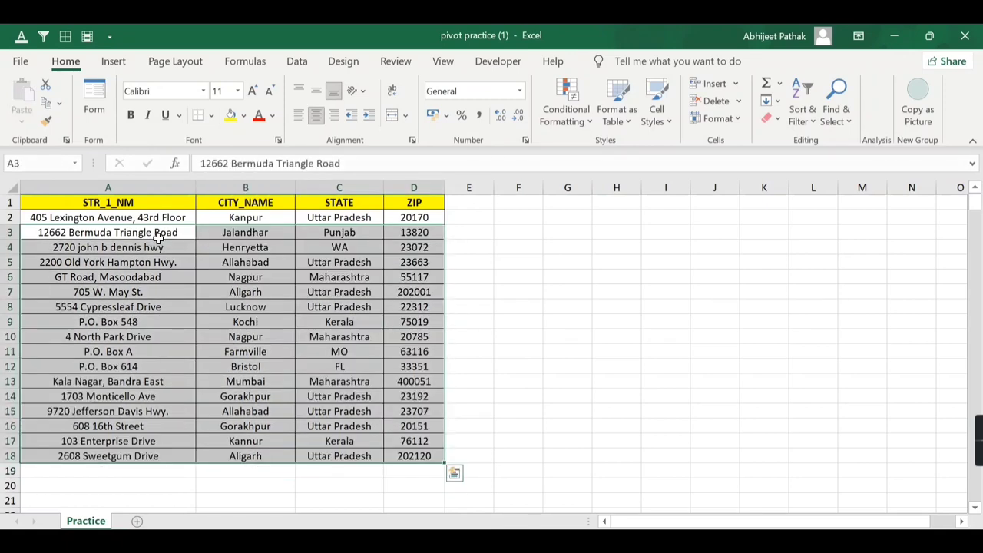
{"action": "key", "text": "ctrl+z"}
{"action": "key", "text": "ctrl+z"}
{"action": "key", "text": "Escape"}
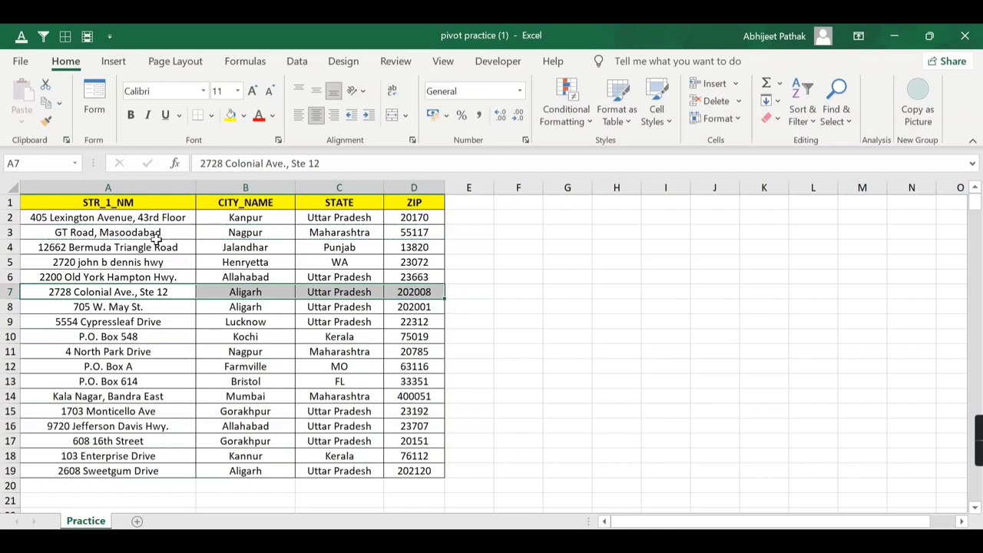
{"action": "left_click_drag", "start_coordinate": [117, 232], "coordinate": [417, 235]}
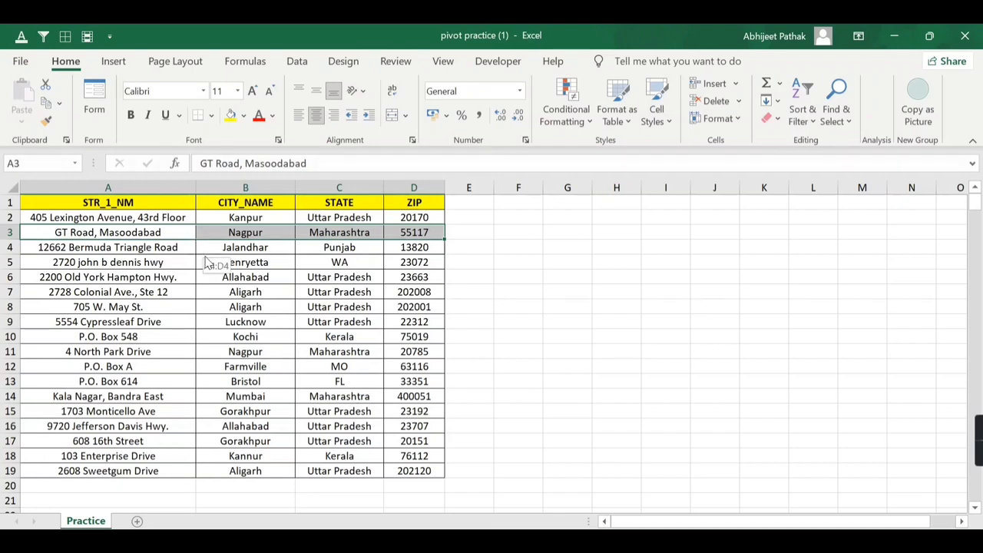
Move the GT Road row onto row 7, replacing its data, shift A4:D19 up, then undo.
{"action": "left_click_drag", "start_coordinate": [207, 263], "coordinate": [198, 300]}
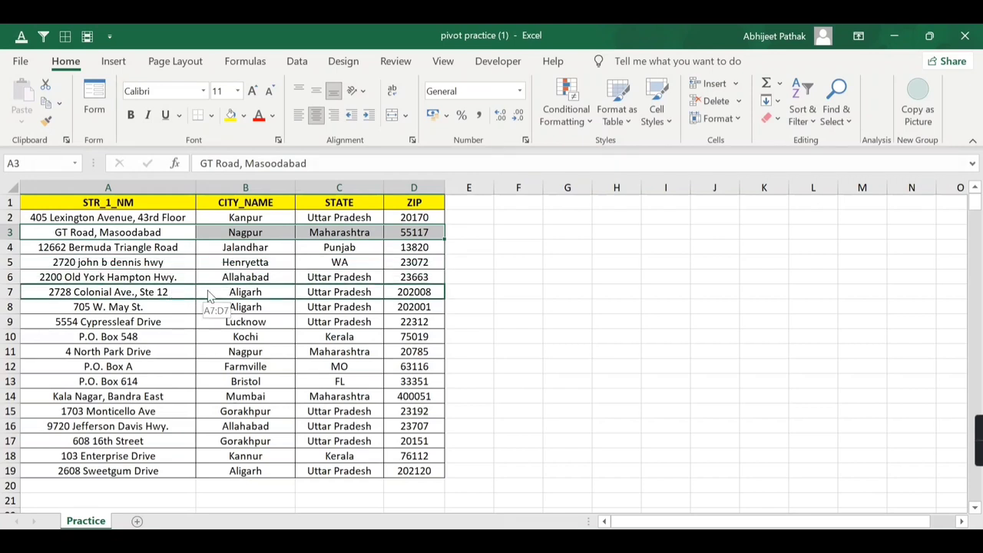
{"action": "left_click_drag", "start_coordinate": [212, 297], "coordinate": [211, 298]}
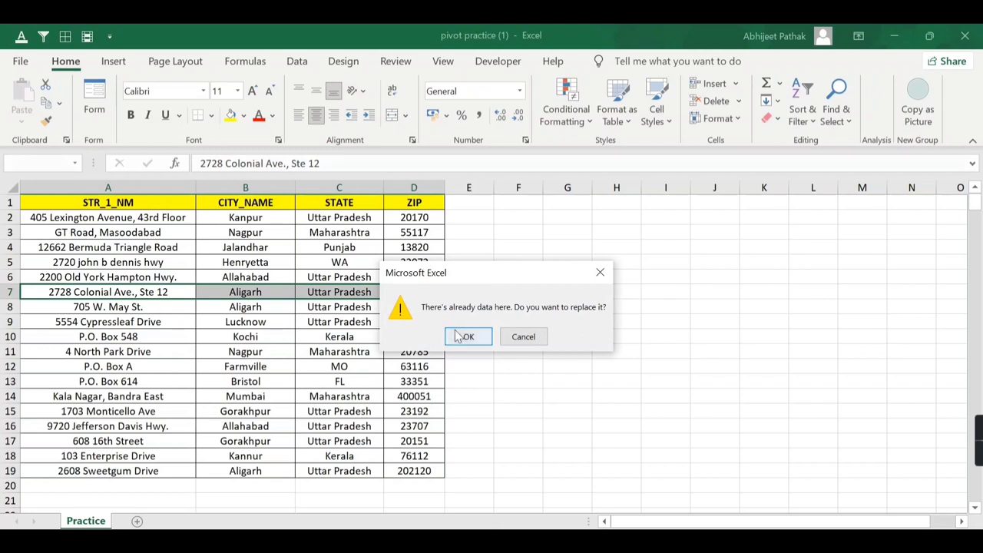
{"action": "left_click", "coordinate": [461, 336]}
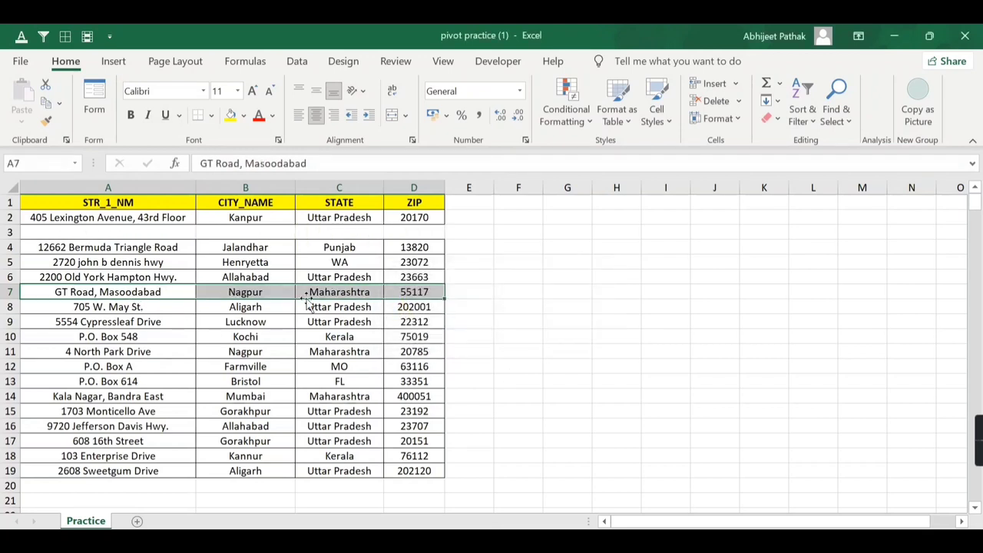
{"action": "left_click_drag", "start_coordinate": [176, 248], "coordinate": [414, 473]}
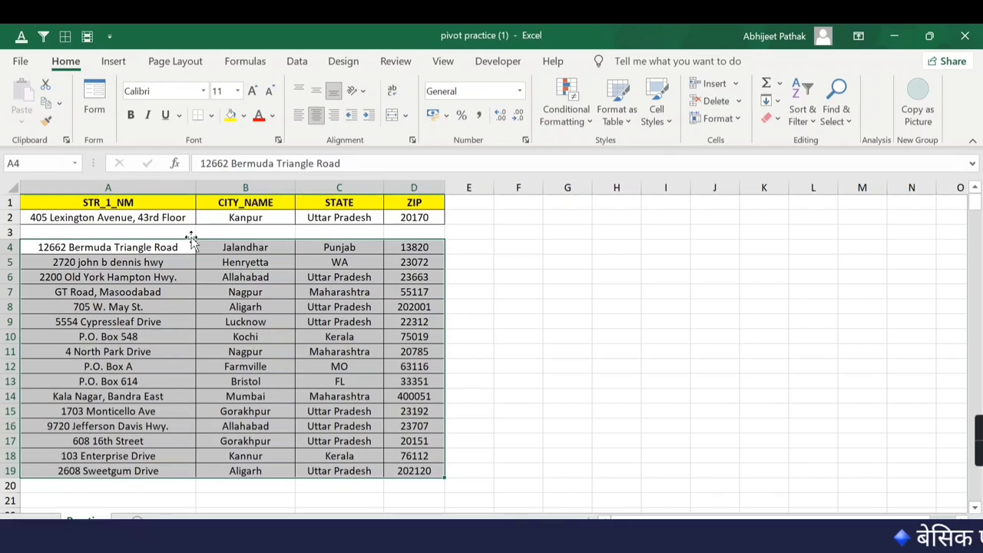
{"action": "left_click_drag", "start_coordinate": [191, 239], "coordinate": [196, 230]}
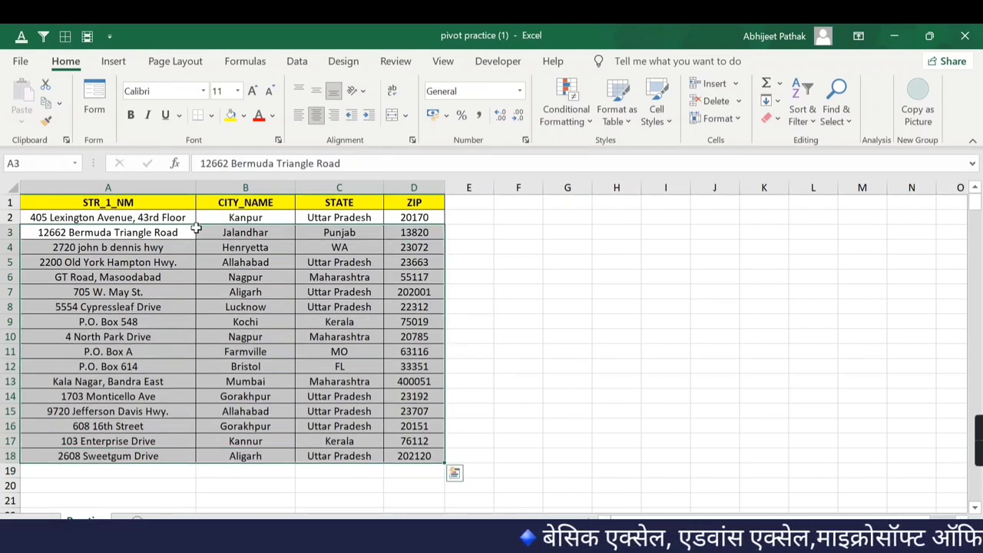
{"action": "key", "text": "ctrl+z"}
{"action": "key", "text": "ctrl+z"}
Clear A5:D10, move A11:D19 up into the gap, then undo to restore the addresses.
{"action": "left_click", "coordinate": [151, 278]}
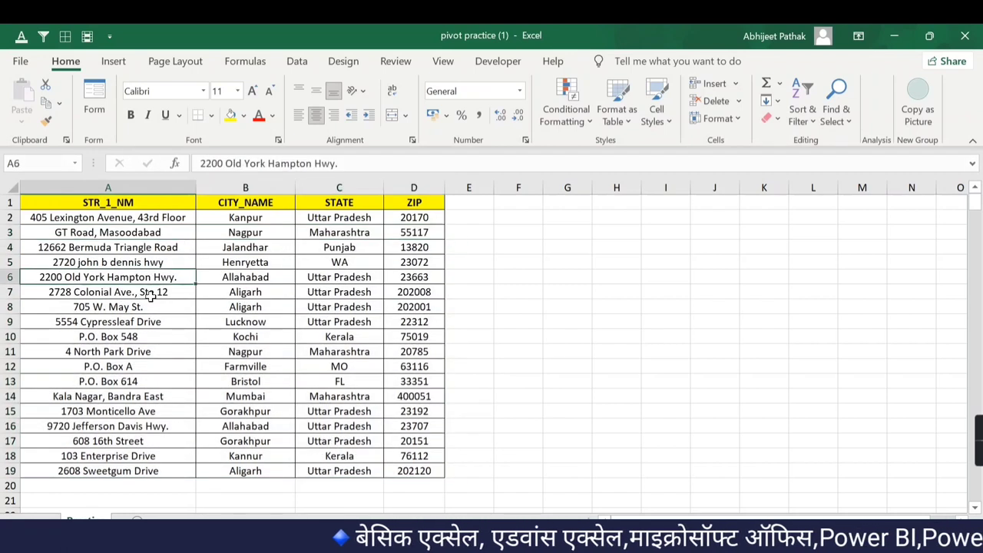
{"action": "left_click_drag", "start_coordinate": [152, 262], "coordinate": [397, 338]}
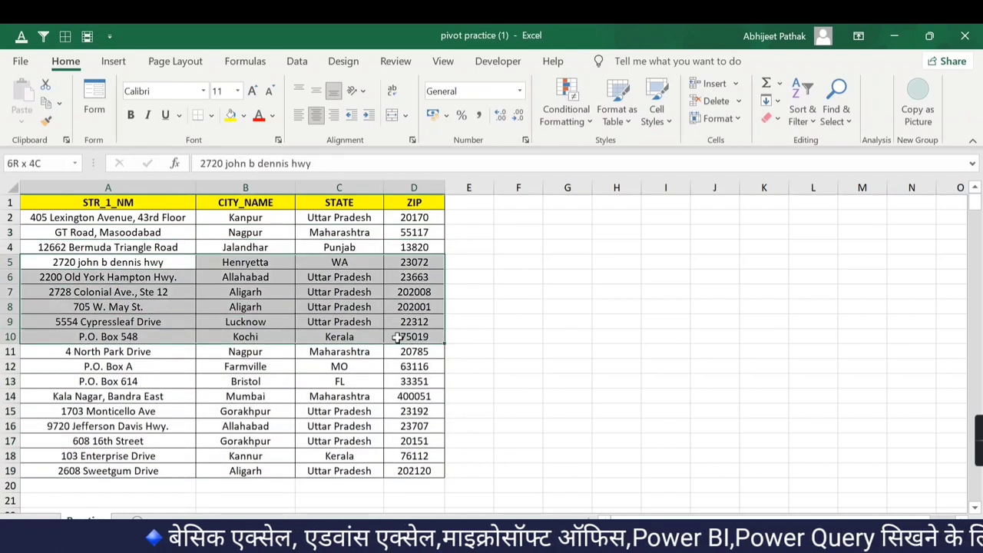
{"action": "key", "text": "Delete"}
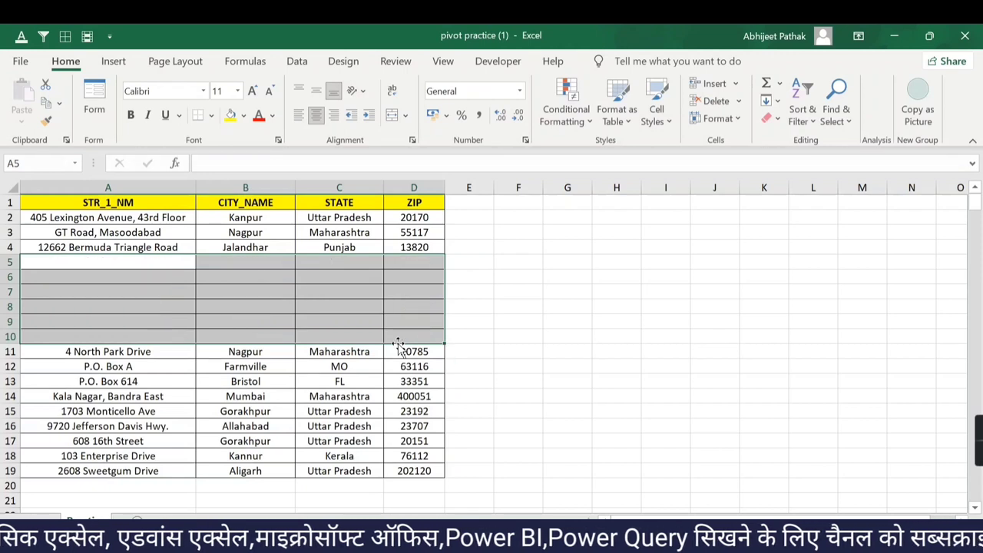
{"action": "left_click", "coordinate": [132, 275]}
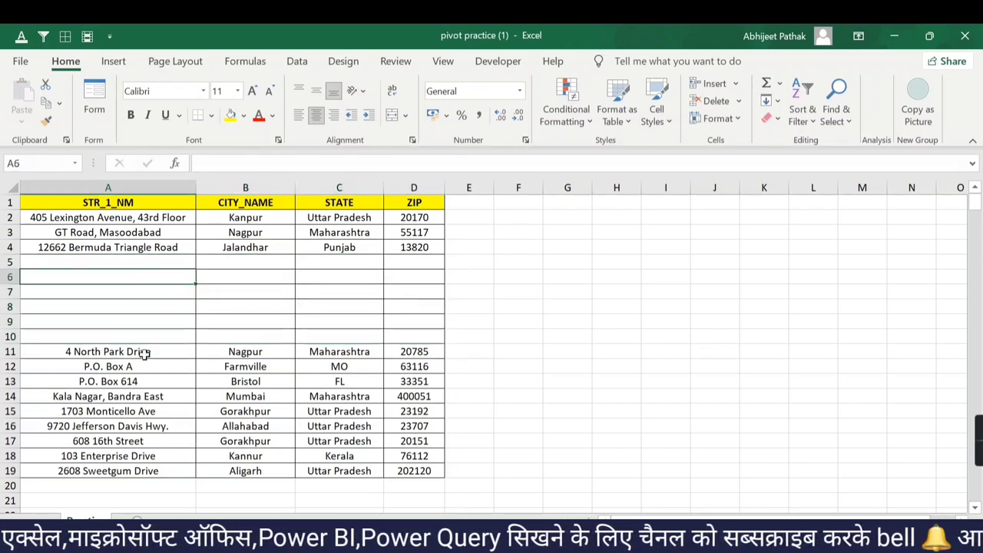
{"action": "left_click_drag", "start_coordinate": [144, 352], "coordinate": [415, 471]}
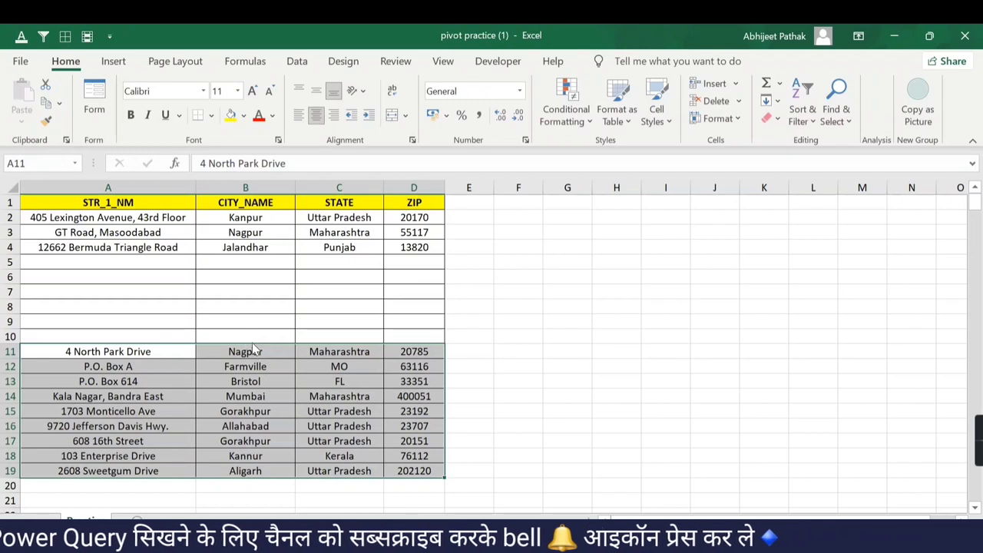
{"action": "left_click_drag", "start_coordinate": [253, 344], "coordinate": [258, 263]}
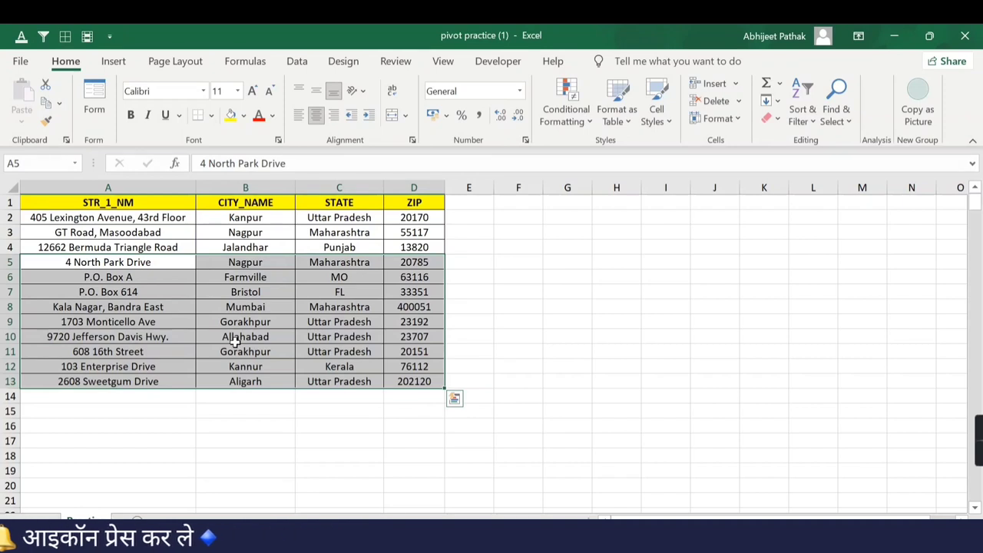
{"action": "key", "text": "ctrl+z"}
{"action": "key", "text": "ctrl+z"}
{"action": "left_click", "coordinate": [265, 306]}
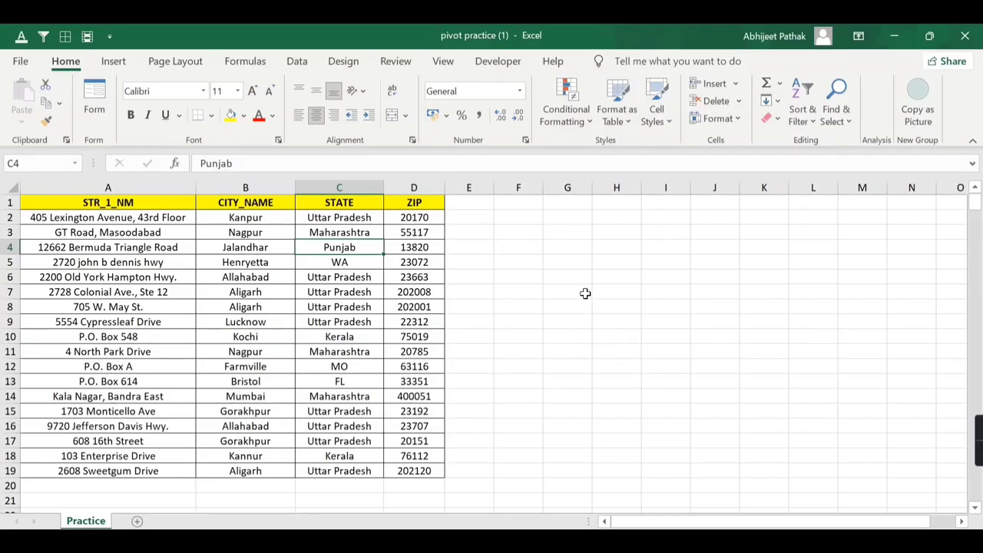
{"action": "scroll", "coordinate": [664, 276], "scroll_direction": "down", "scroll_amount": 1}
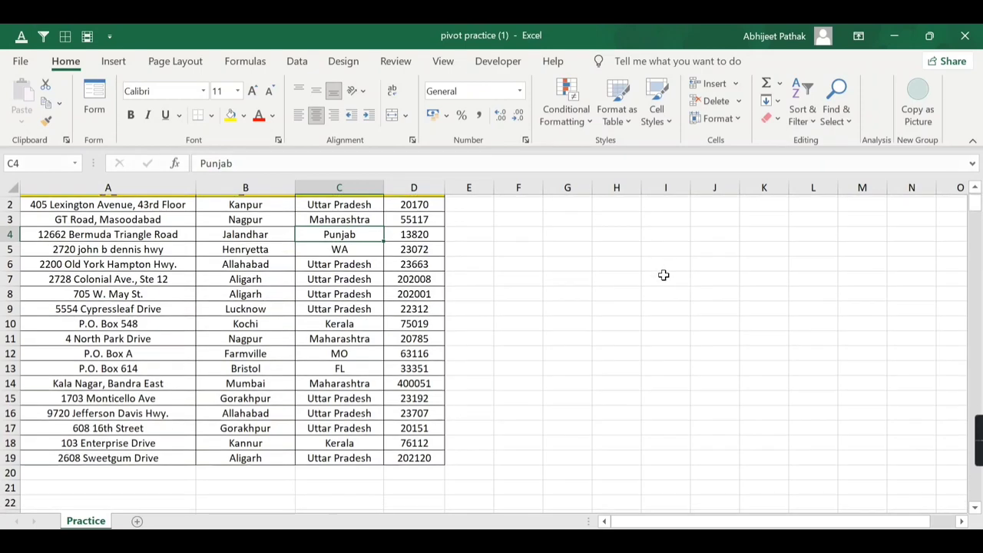
{"action": "scroll", "coordinate": [664, 276], "scroll_direction": "down", "scroll_amount": 1}
{"action": "scroll", "coordinate": [663, 276], "scroll_direction": "down", "scroll_amount": 3}
{"action": "scroll", "coordinate": [663, 275], "scroll_direction": "up", "scroll_amount": 4}
{"action": "scroll", "coordinate": [663, 275], "scroll_direction": "down", "scroll_amount": 3}
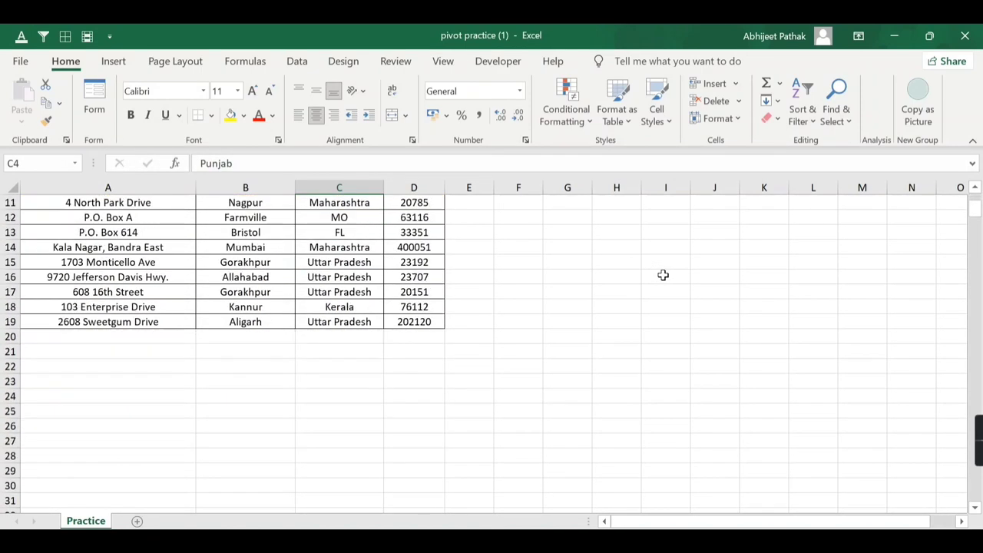
{"action": "scroll", "coordinate": [663, 275], "scroll_direction": "down", "scroll_amount": 4}
{"action": "scroll", "coordinate": [662, 275], "scroll_direction": "up", "scroll_amount": 5}
{"action": "scroll", "coordinate": [661, 275], "scroll_direction": "up", "scroll_amount": 3}
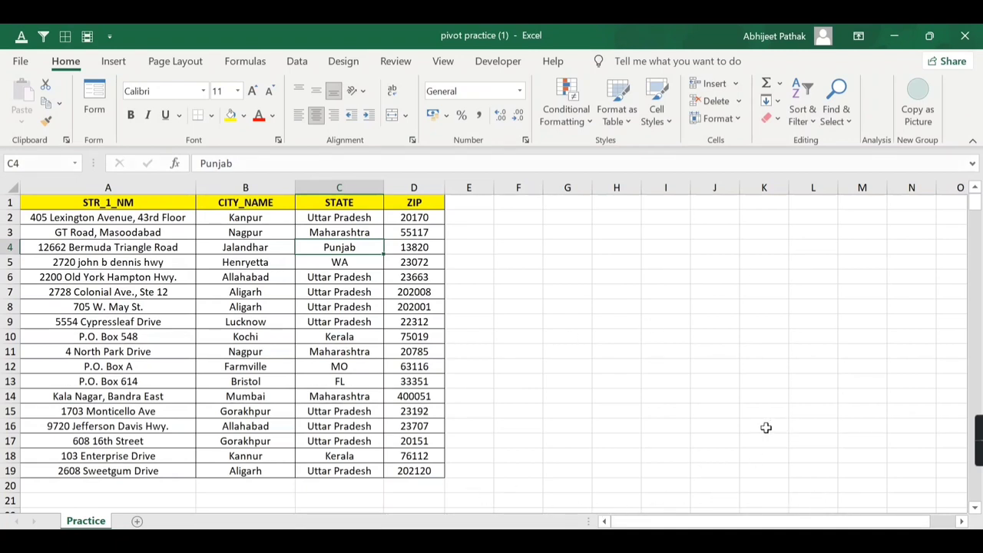
{"action": "left_click_drag", "start_coordinate": [715, 521], "coordinate": [736, 521]}
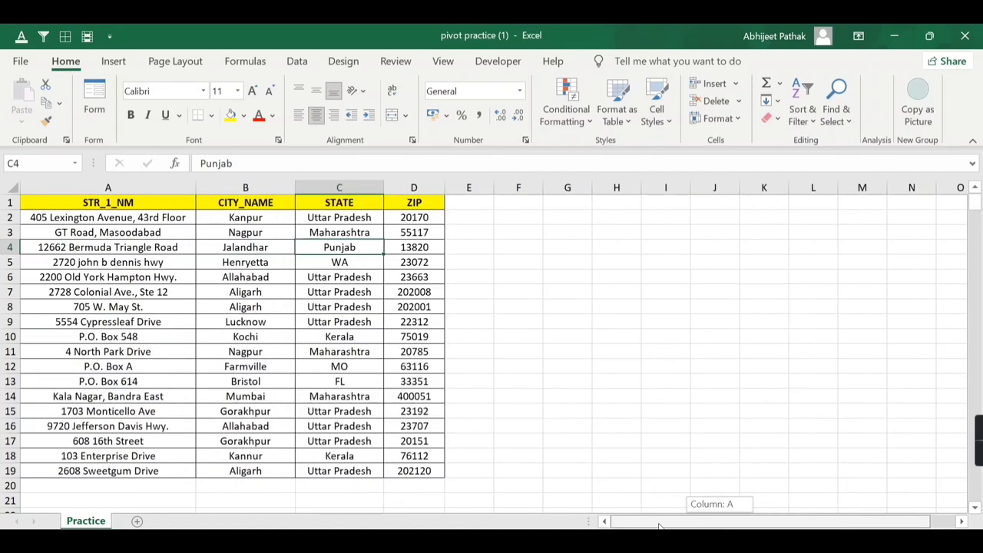
{"action": "left_click_drag", "start_coordinate": [855, 520], "coordinate": [844, 521]}
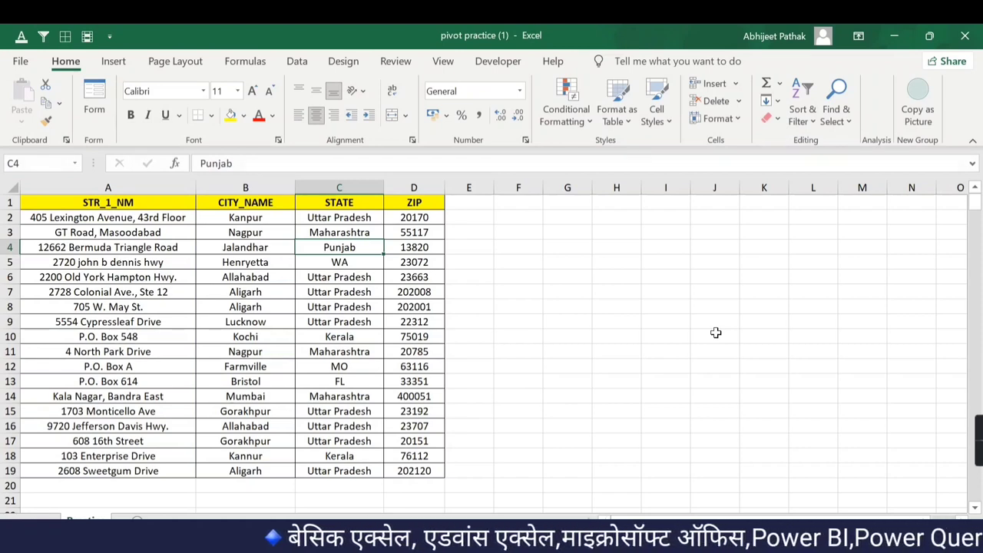
{"action": "scroll", "coordinate": [715, 334], "scroll_direction": "right", "scroll_amount": 3}
{"action": "scroll", "coordinate": [720, 345], "scroll_direction": "right", "scroll_amount": 3}
{"action": "scroll", "coordinate": [725, 353], "scroll_direction": "left", "scroll_amount": 6}
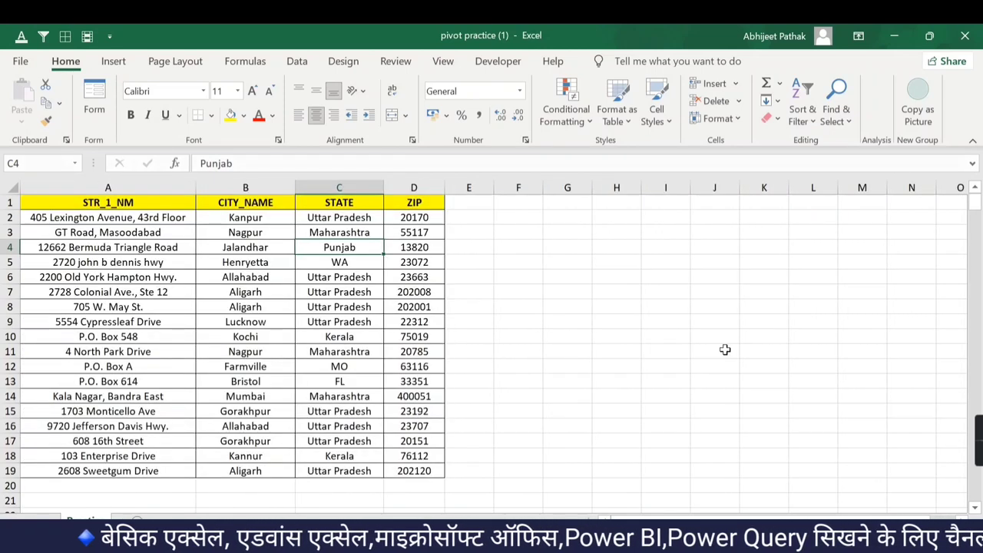
{"action": "scroll", "coordinate": [725, 351], "scroll_direction": "right", "scroll_amount": 3}
{"action": "scroll", "coordinate": [725, 350], "scroll_direction": "left", "scroll_amount": 3}
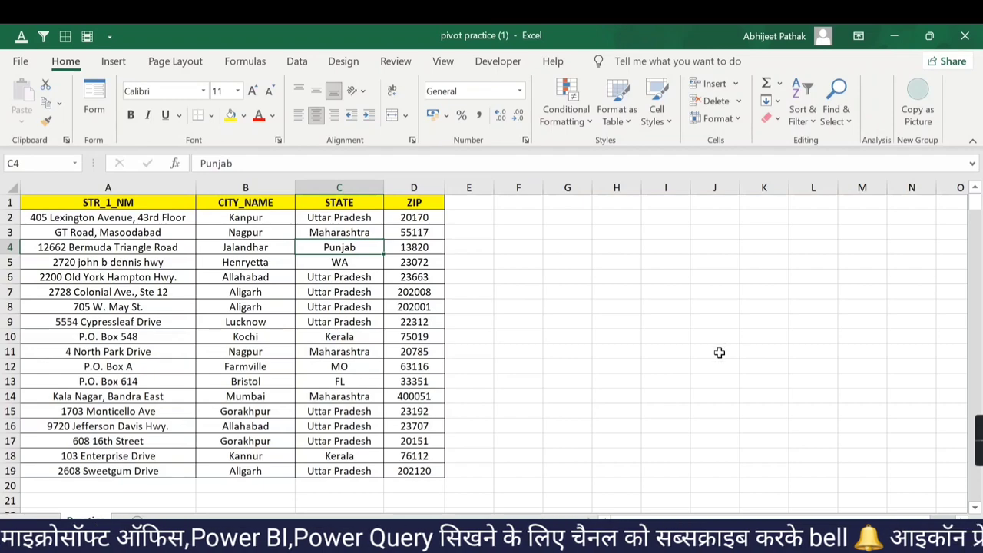
{"action": "left_click", "coordinate": [223, 350]}
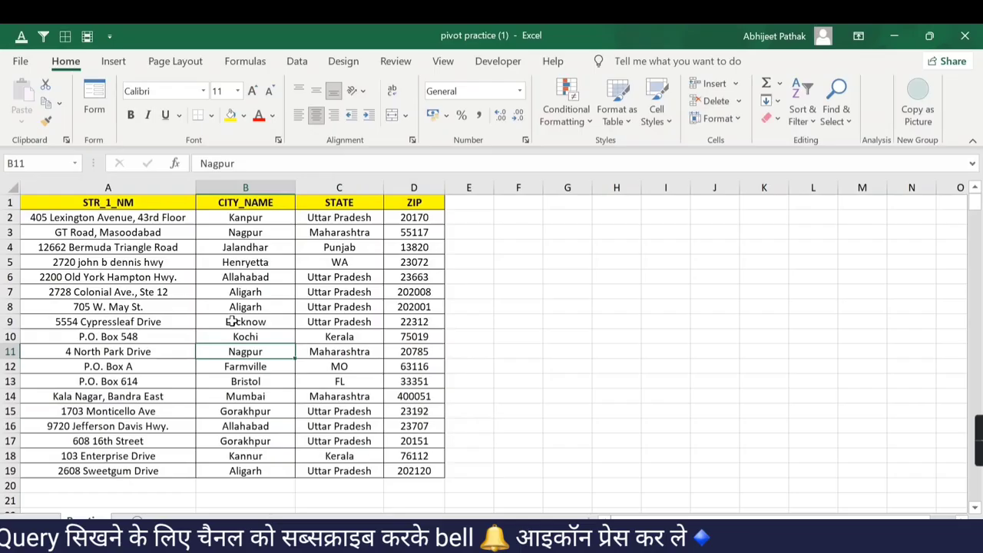
Clear rows 7–19 and select the header plus five addresses, A1:D6.
{"action": "left_click", "coordinate": [245, 322]}
{"action": "left_click", "coordinate": [11, 298]}
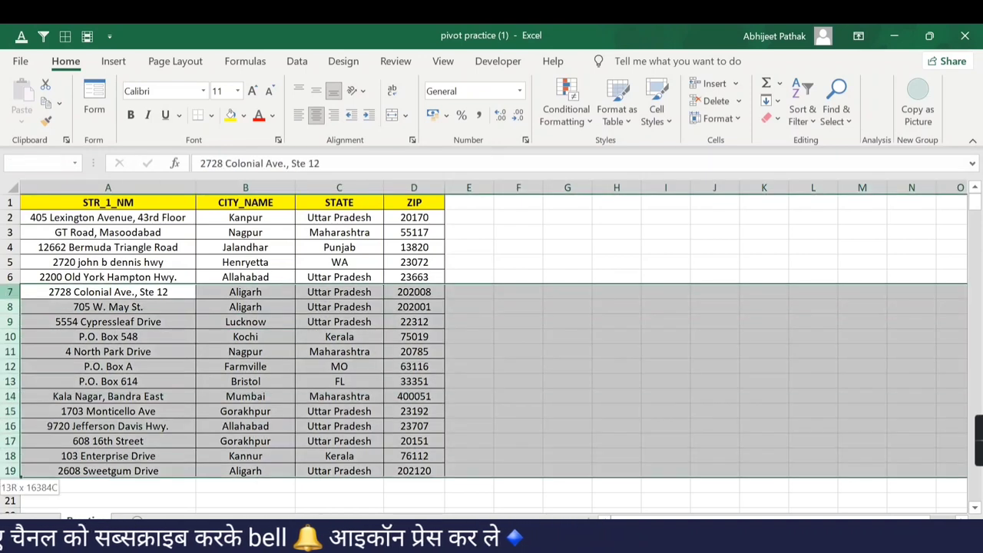
{"action": "left_click_drag", "start_coordinate": [13, 305], "coordinate": [12, 471]}
{"action": "key", "text": "Delete"}
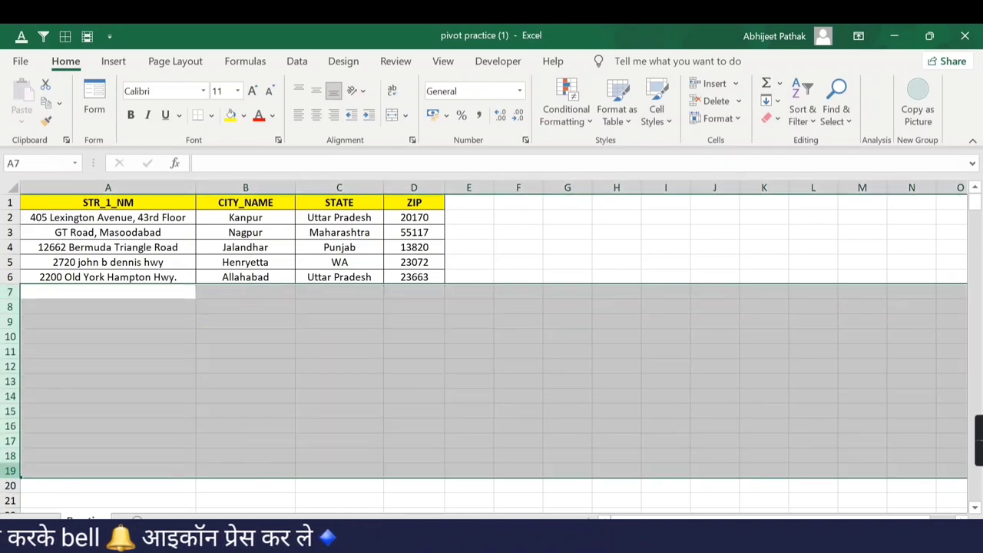
{"action": "left_click", "coordinate": [143, 248]}
{"action": "left_click_drag", "start_coordinate": [143, 207], "coordinate": [401, 281]}
{"action": "key", "text": "ctrl+c"}
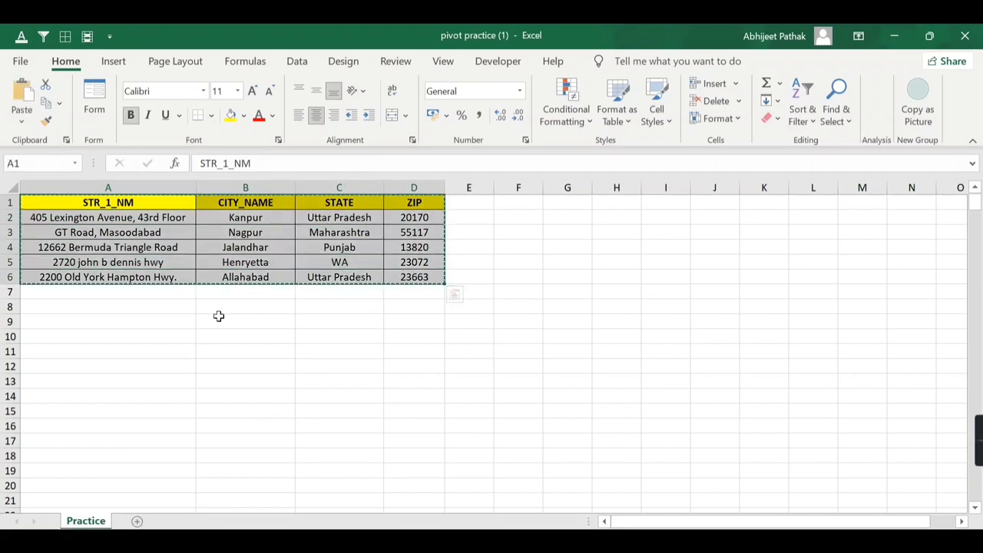
Paste copies of the table at A8 and A15, then undo both pastes.
{"action": "left_click", "coordinate": [165, 301]}
{"action": "key", "text": "ctrl+v"}
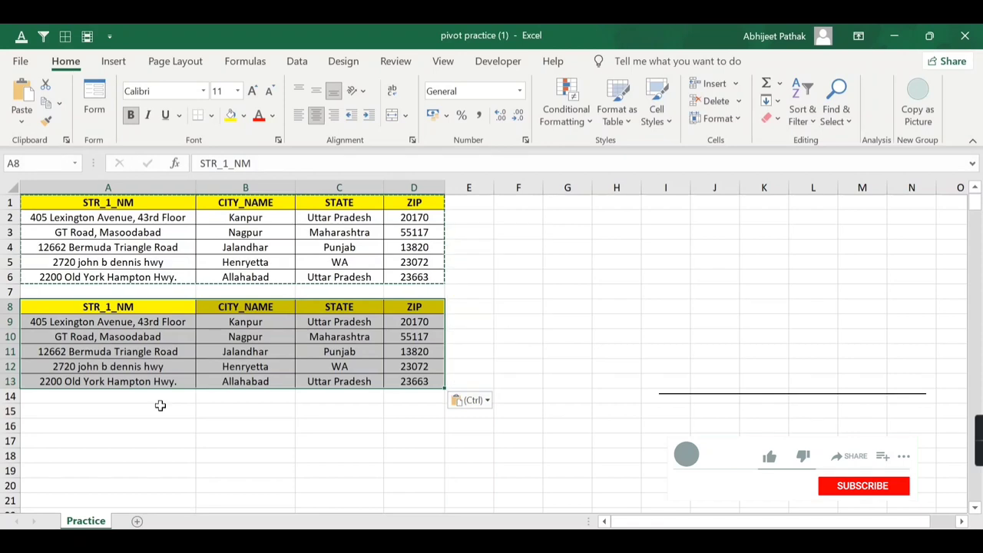
{"action": "left_click", "coordinate": [163, 413]}
{"action": "key", "text": "ctrl+v"}
{"action": "key", "text": "ctrl+z"}
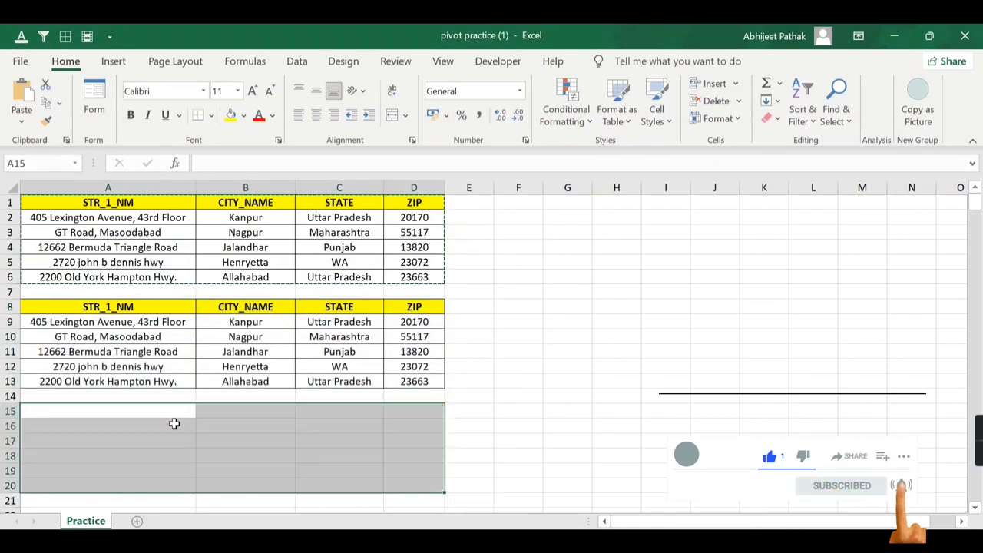
{"action": "key", "text": "ctrl+z"}
{"action": "key", "text": "ctrl+z"}
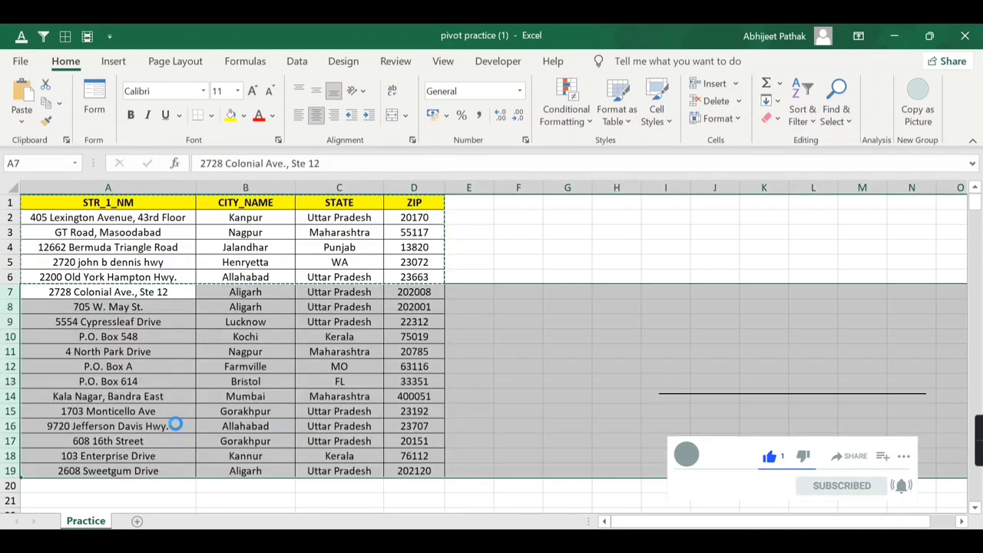
Clear rows 7–19 again and reselect the table A1:D6.
{"action": "key", "text": "Delete"}
{"action": "left_click", "coordinate": [191, 248]}
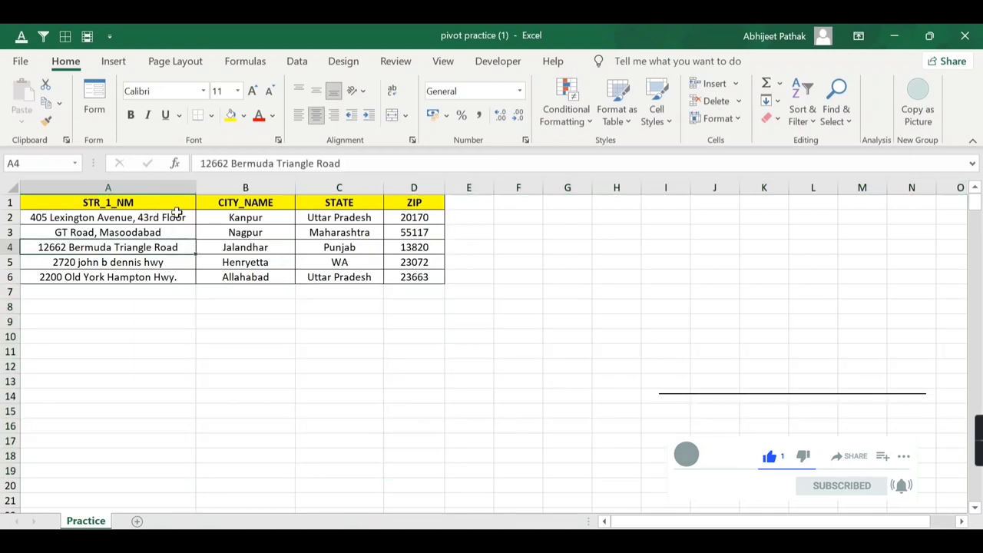
{"action": "mouse_move", "coordinate": [178, 204]}
{"action": "left_mouse_down"}
{"action": "mouse_move", "coordinate": [456, 280]}
{"action": "mouse_move", "coordinate": [443, 280]}
{"action": "left_mouse_up"}
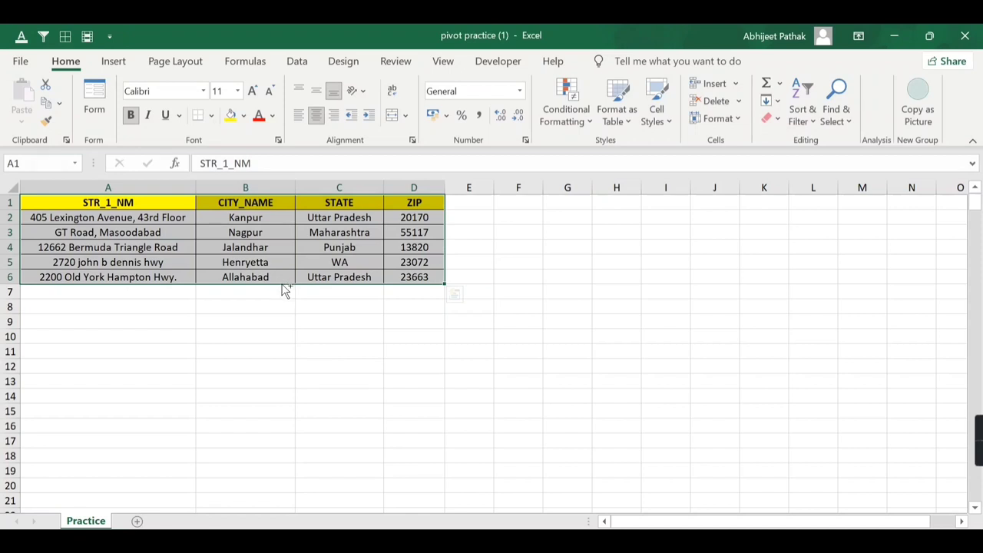
Ctrl-drag copies of the five-address table to A8:D13, H1:K6, K5:N10 and one more spot.
{"action": "left_click_drag", "start_coordinate": [283, 284], "coordinate": [279, 376]}
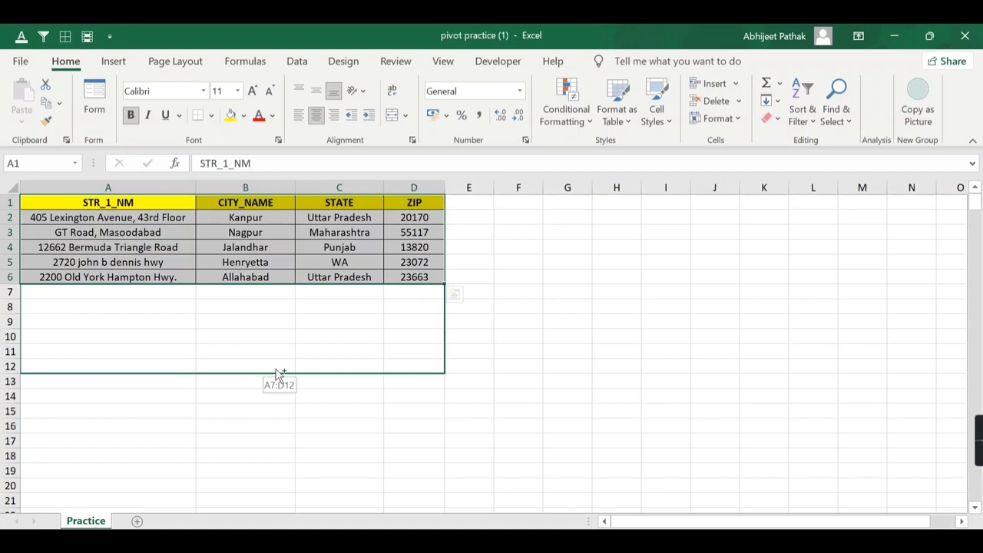
{"action": "left_click_drag", "start_coordinate": [279, 374], "coordinate": [296, 495]}
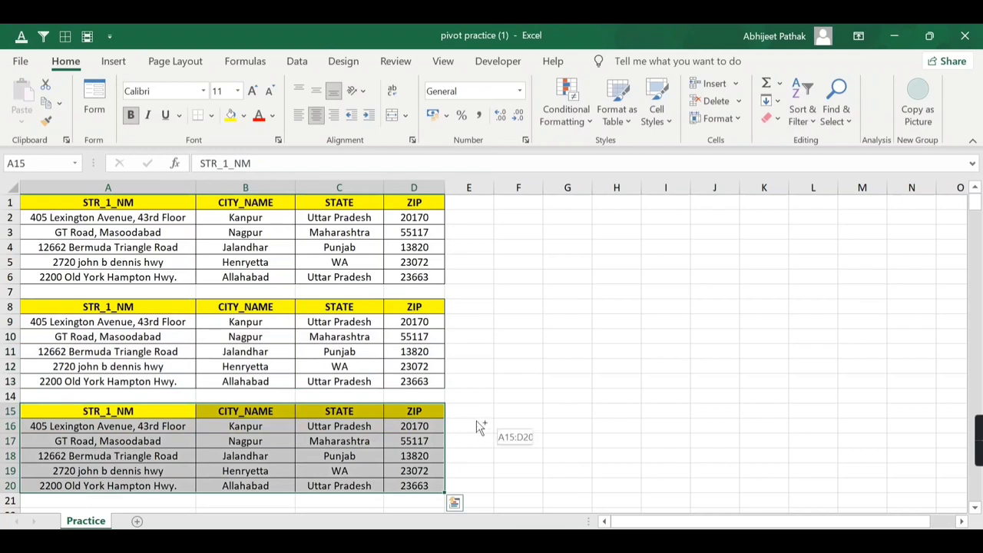
{"action": "left_click_drag", "start_coordinate": [480, 427], "coordinate": [779, 202]}
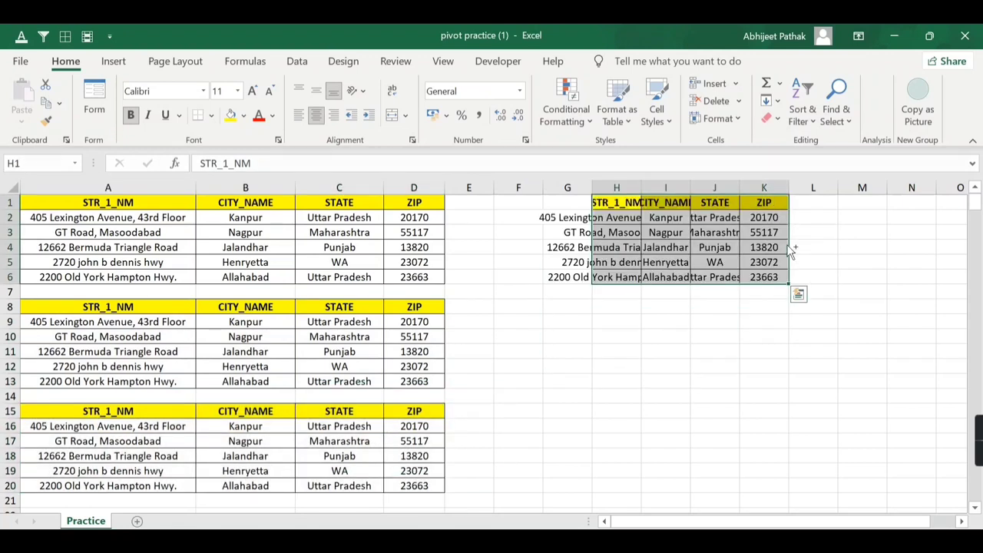
{"action": "left_click_drag", "start_coordinate": [791, 252], "coordinate": [929, 307]}
{"action": "mouse_move", "coordinate": [826, 344]}
{"action": "left_mouse_down"}
{"action": "mouse_move", "coordinate": [699, 443]}
{"action": "mouse_move", "coordinate": [546, 414]}
{"action": "mouse_move", "coordinate": [481, 265]}
{"action": "left_mouse_up"}
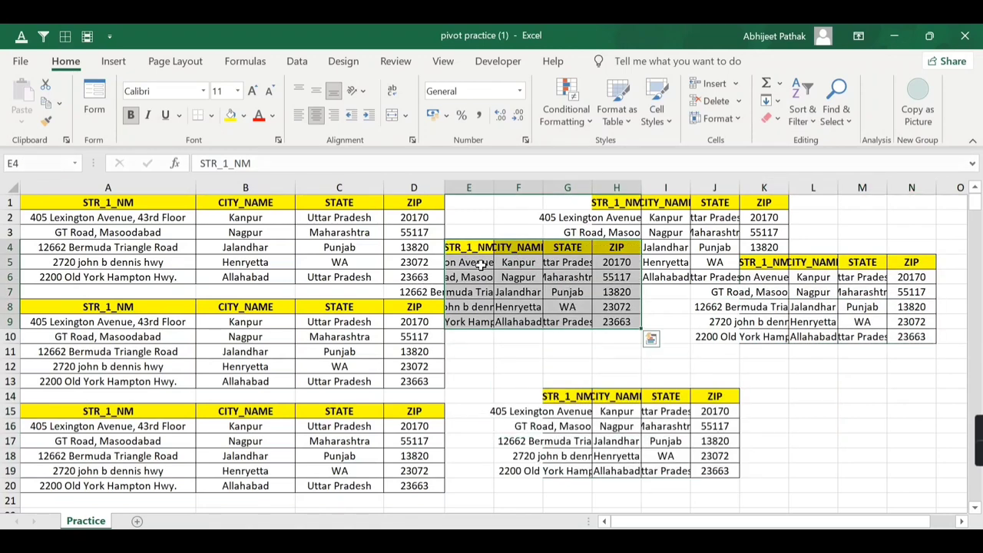